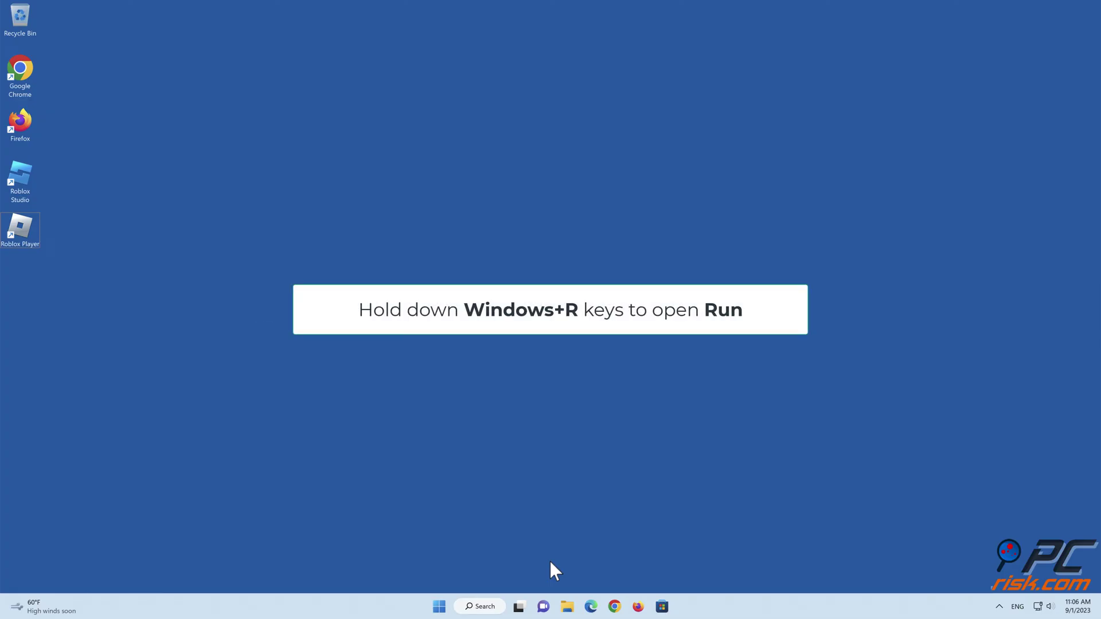
Step: Launch ncpa.cpl and open the Ethernet adapter's Internet Protocol Version 4 (TCP/IPv4) properties
{"action": "key", "text": "super+r"}
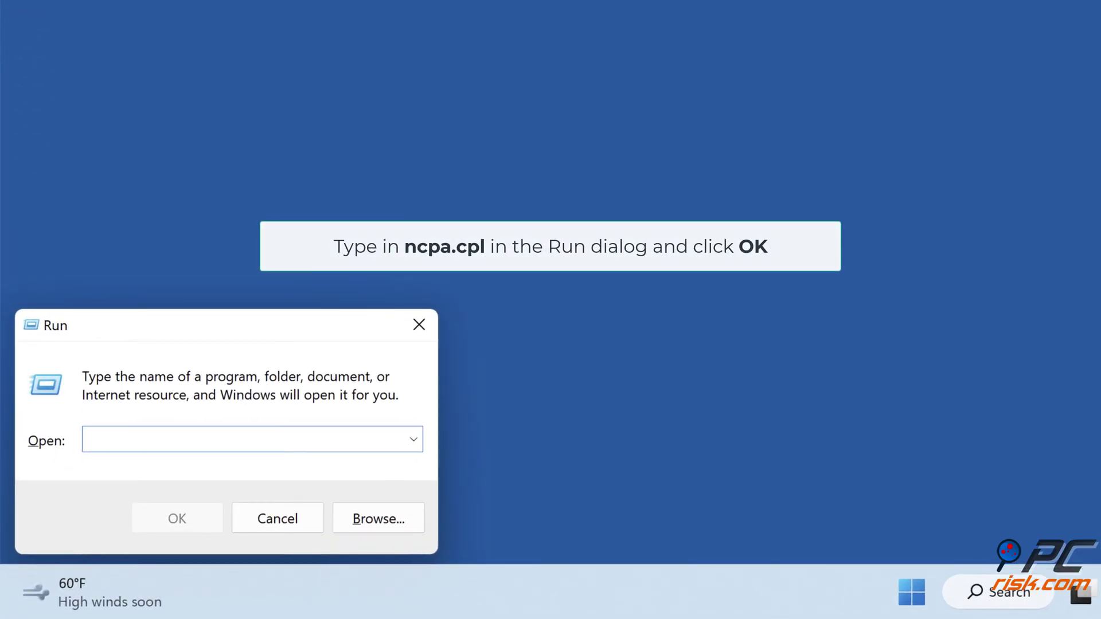
{"action": "type", "text": "ncpa.cpl"}
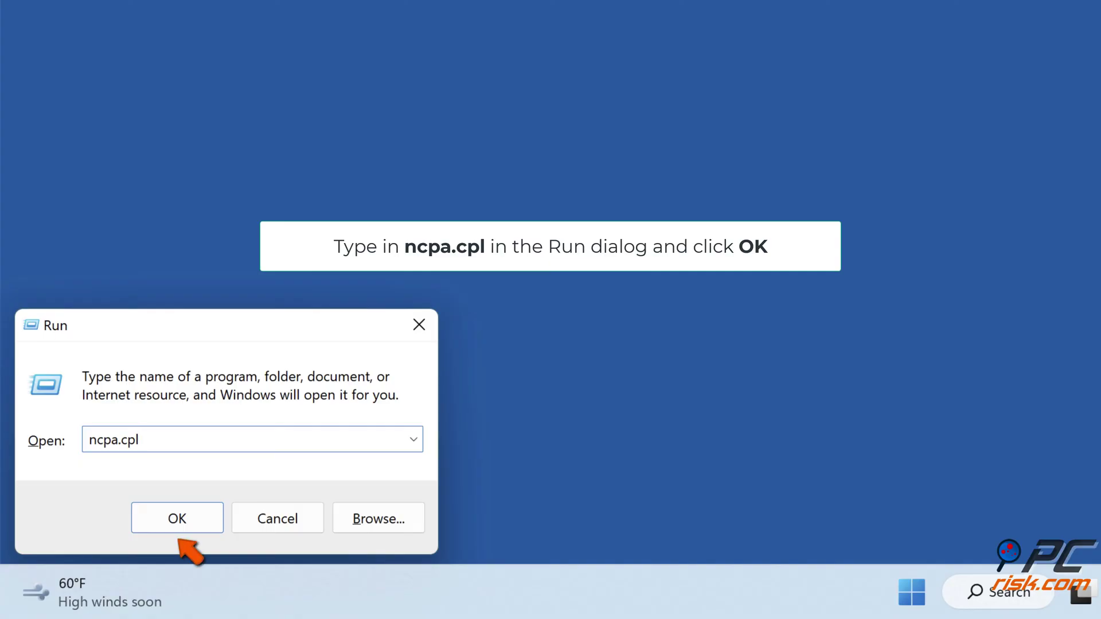
{"action": "left_click", "coordinate": [175, 521]}
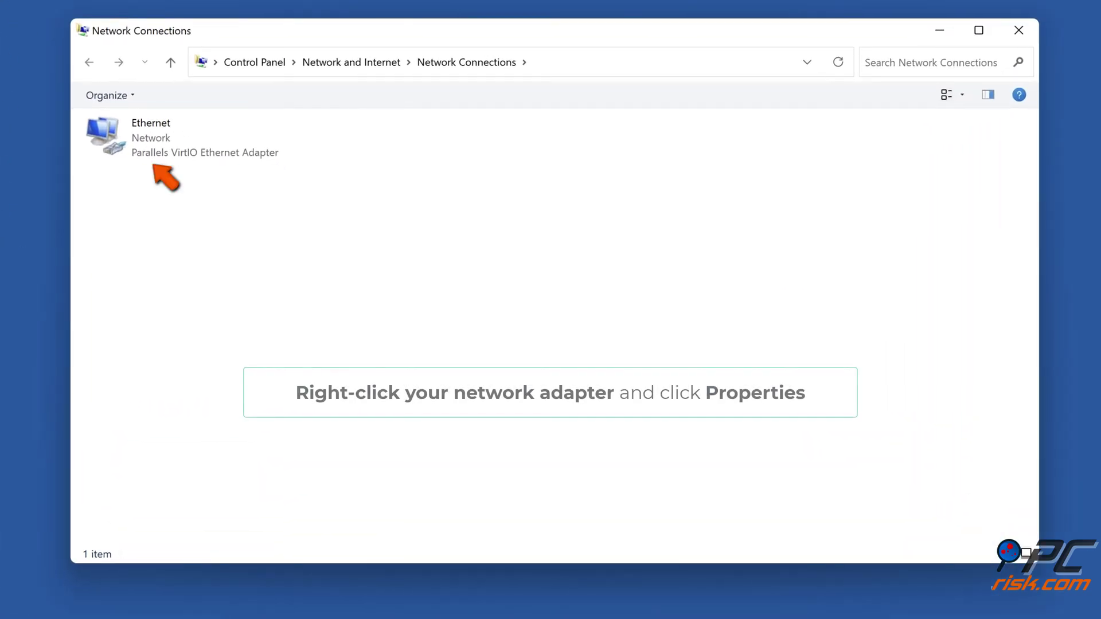
{"action": "right_click", "coordinate": [167, 153]}
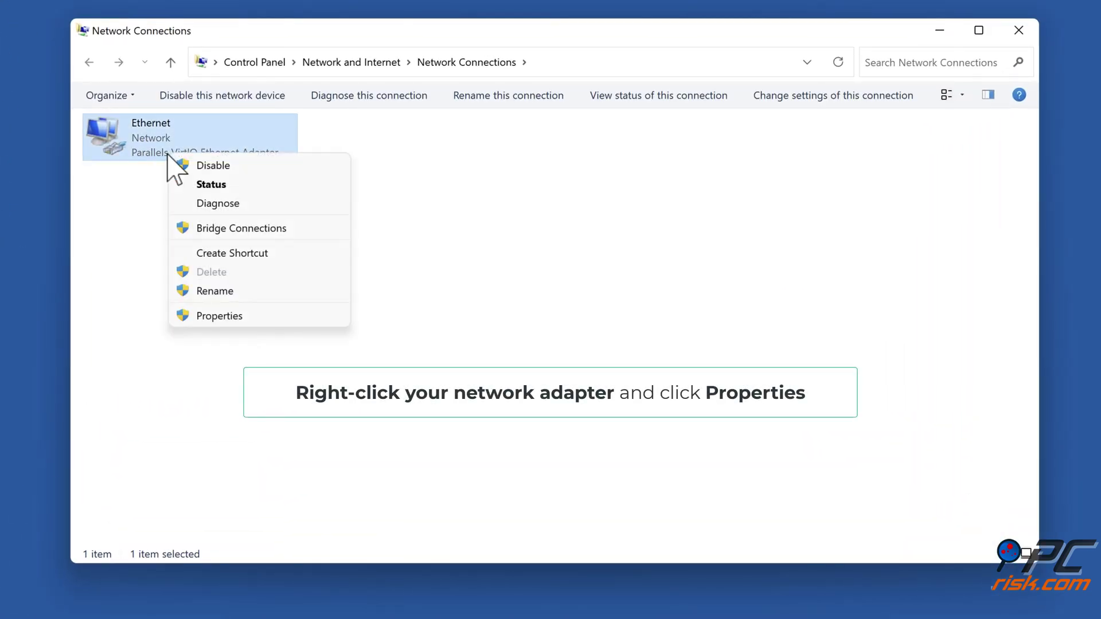
{"action": "left_click", "coordinate": [217, 321]}
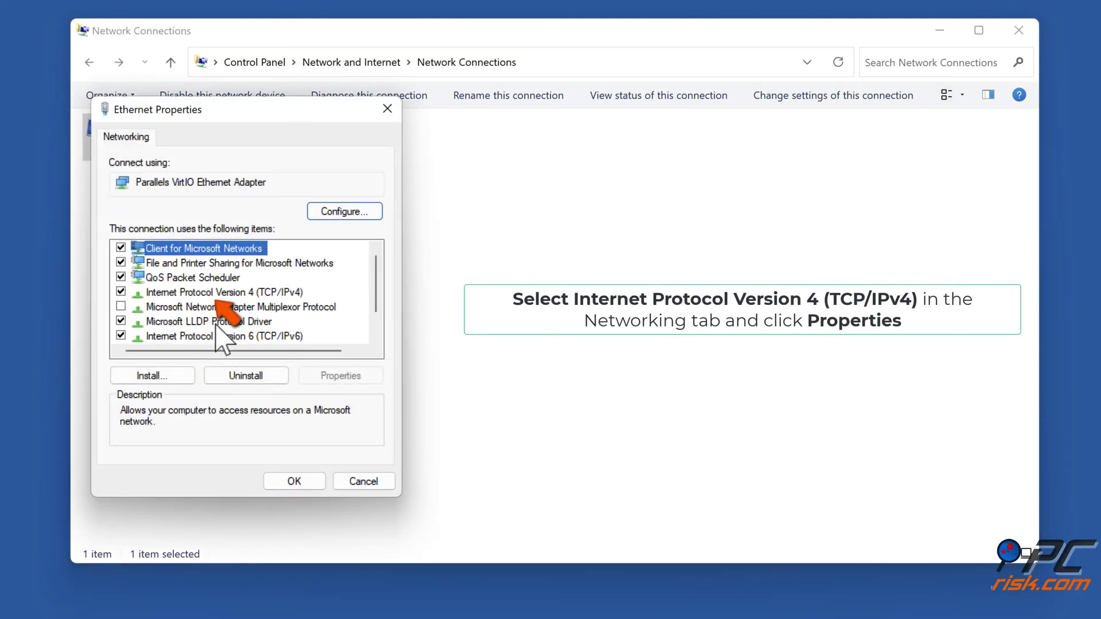
{"action": "left_click", "coordinate": [217, 294]}
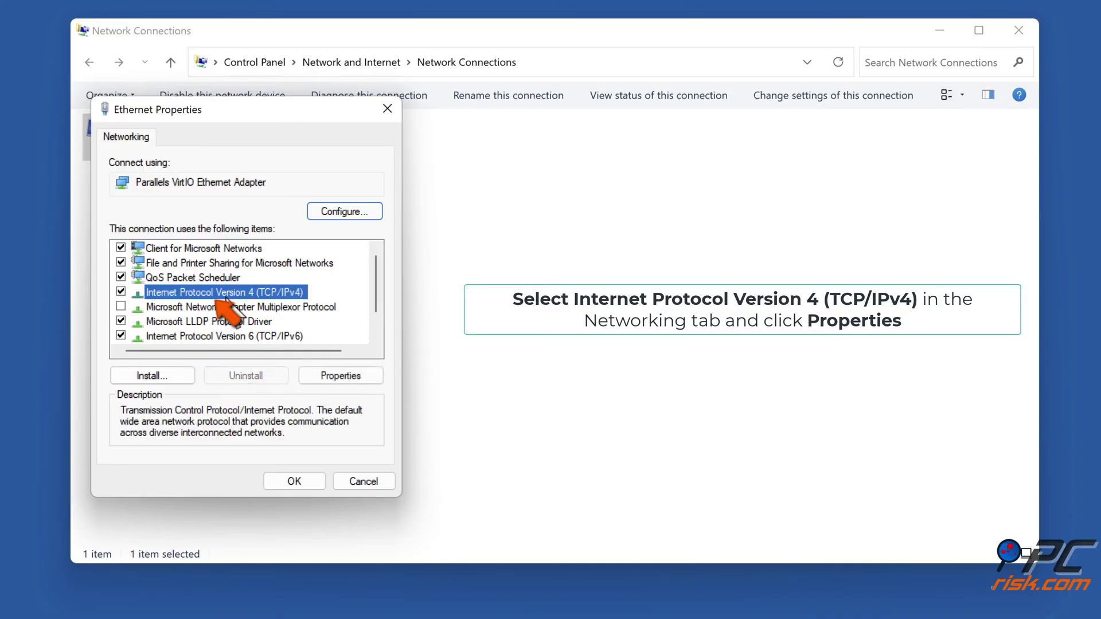
{"action": "left_click", "coordinate": [343, 377]}
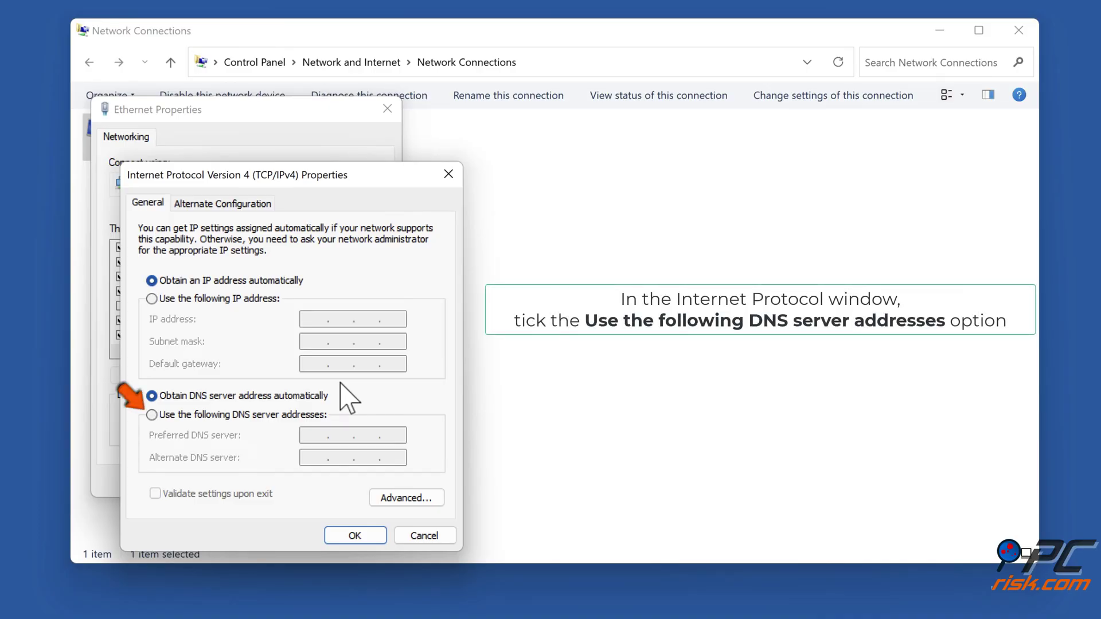
Step: Set the Ethernet adapter's DNS servers to 1.1.1.1 and 1.0.0.1 and save
{"action": "left_click", "coordinate": [152, 415]}
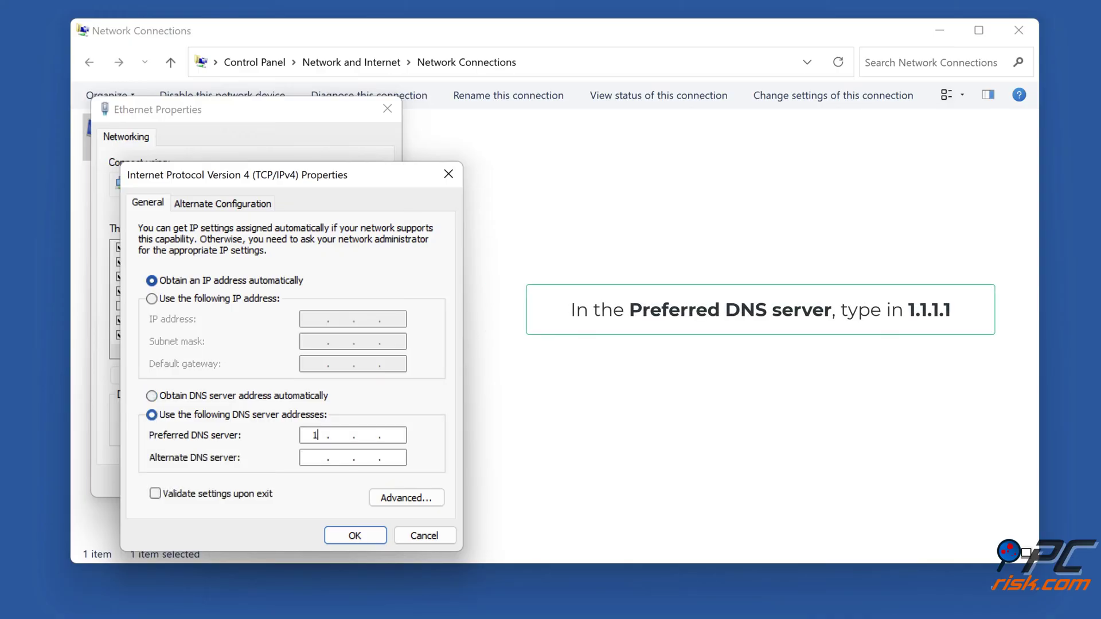
{"action": "type", "text": "1.1.1.1"}
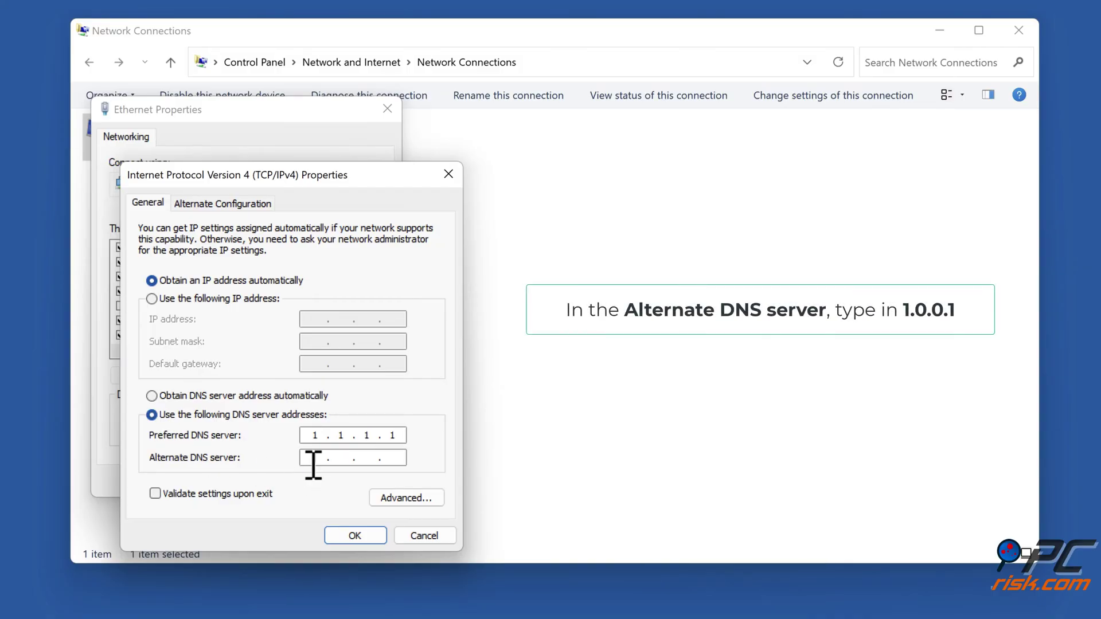
{"action": "type", "text": "1.0.0.1"}
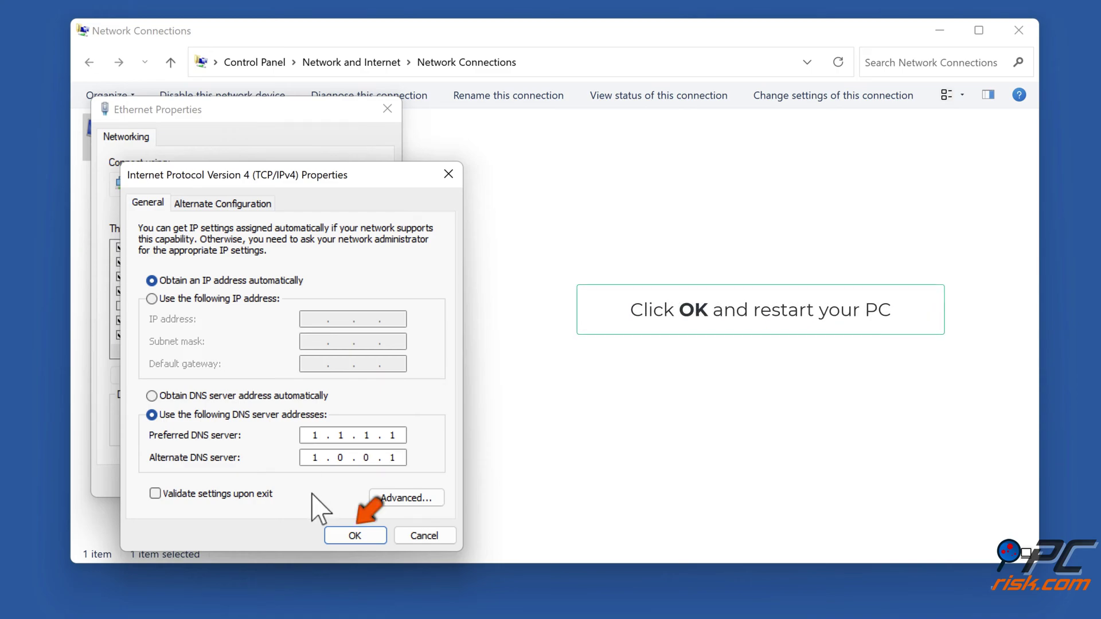
{"action": "left_click", "coordinate": [355, 537]}
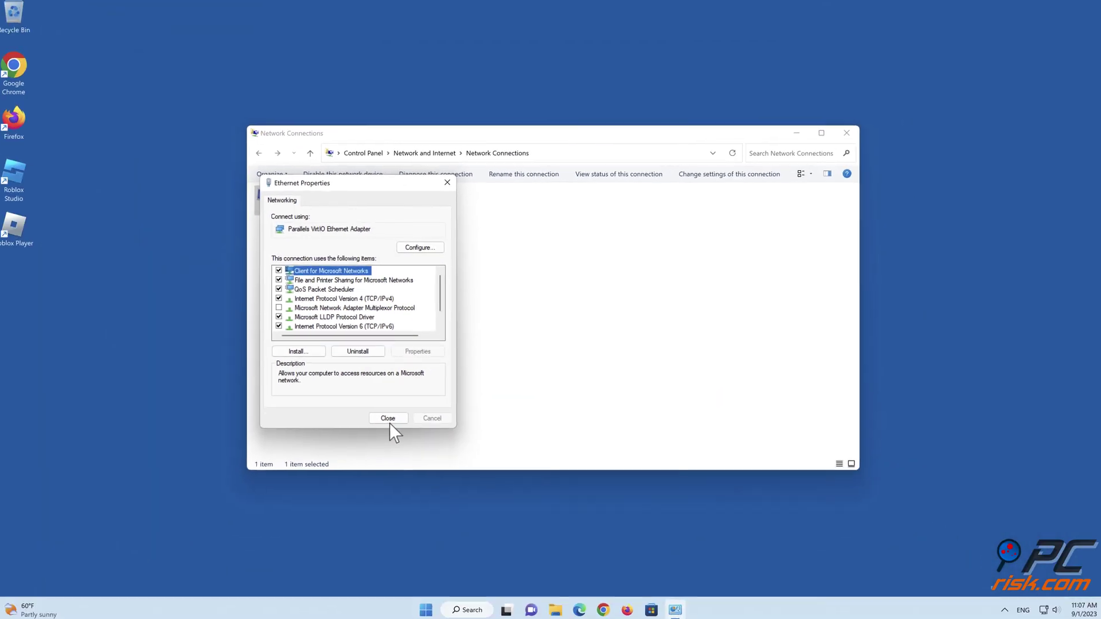
Step: Close Ethernet Properties and Network Connections, then restart the PC from the Start menu
{"action": "left_click", "coordinate": [323, 461]}
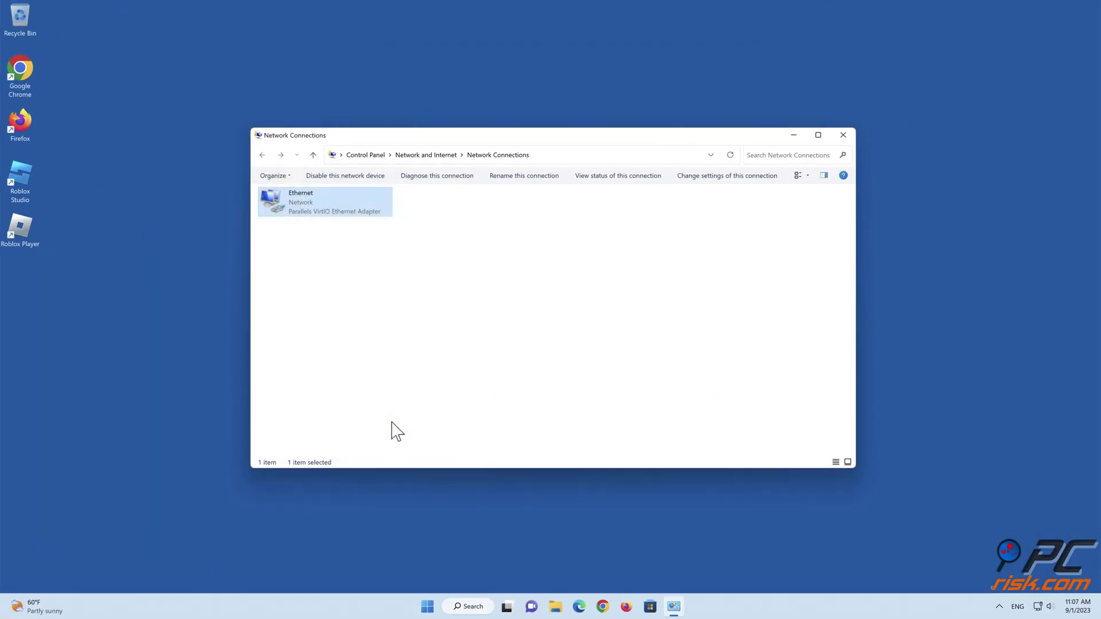
{"action": "left_click", "coordinate": [843, 136]}
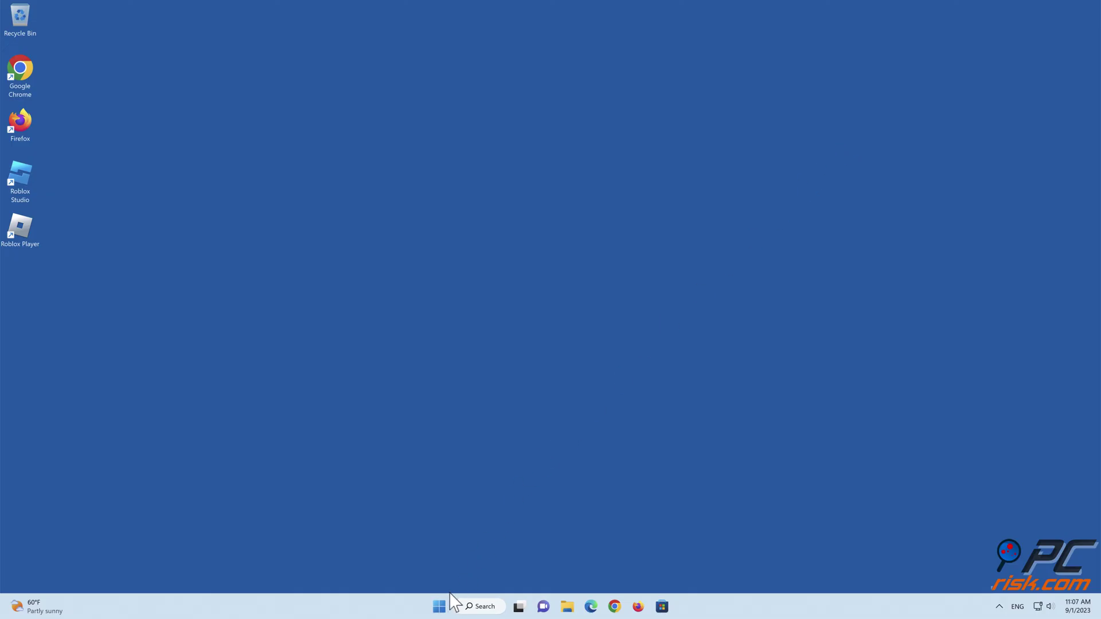
{"action": "left_click", "coordinate": [439, 606]}
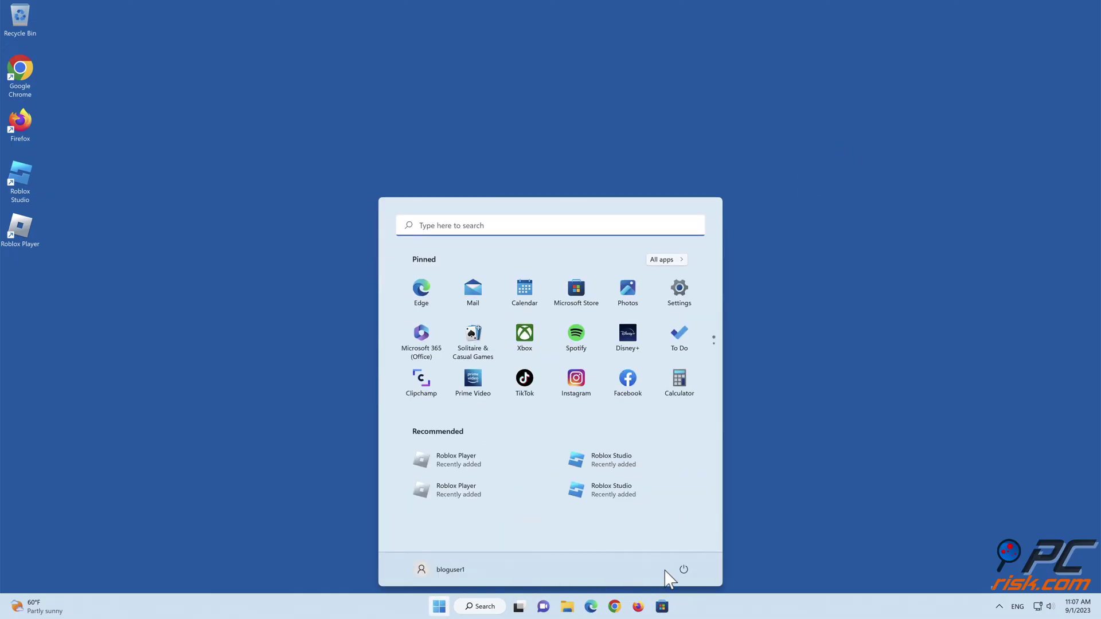
{"action": "left_click", "coordinate": [683, 569]}
{"action": "left_click", "coordinate": [683, 548]}
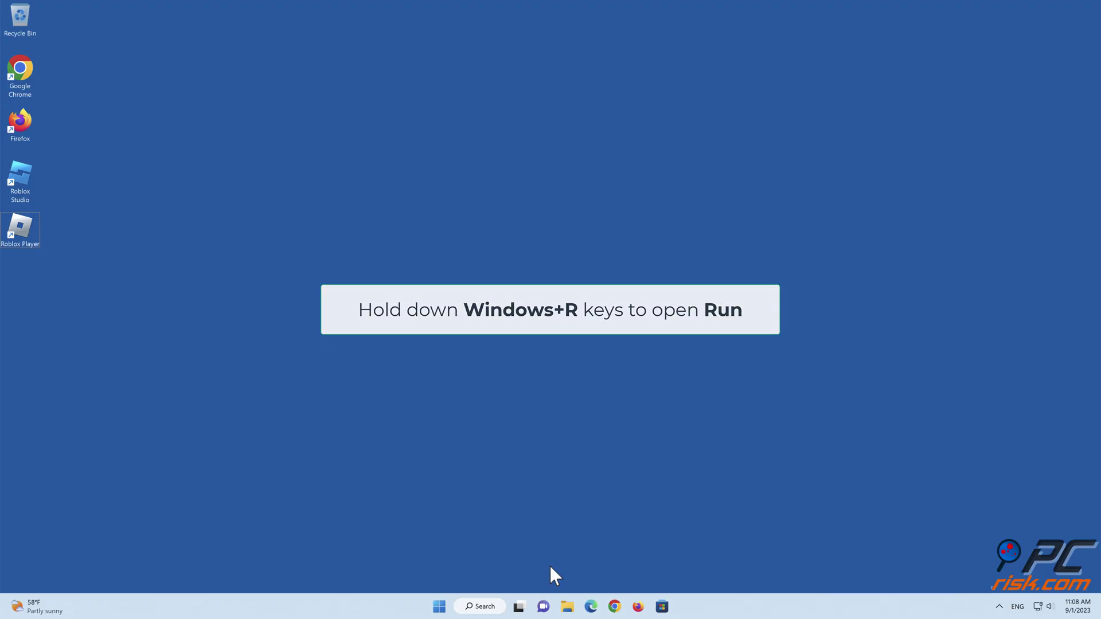
Step: Disable Internet Protocol Version 6 (TCP/IPv6) on the Ethernet adapter and close Network Connections
{"action": "key", "text": "super+r"}
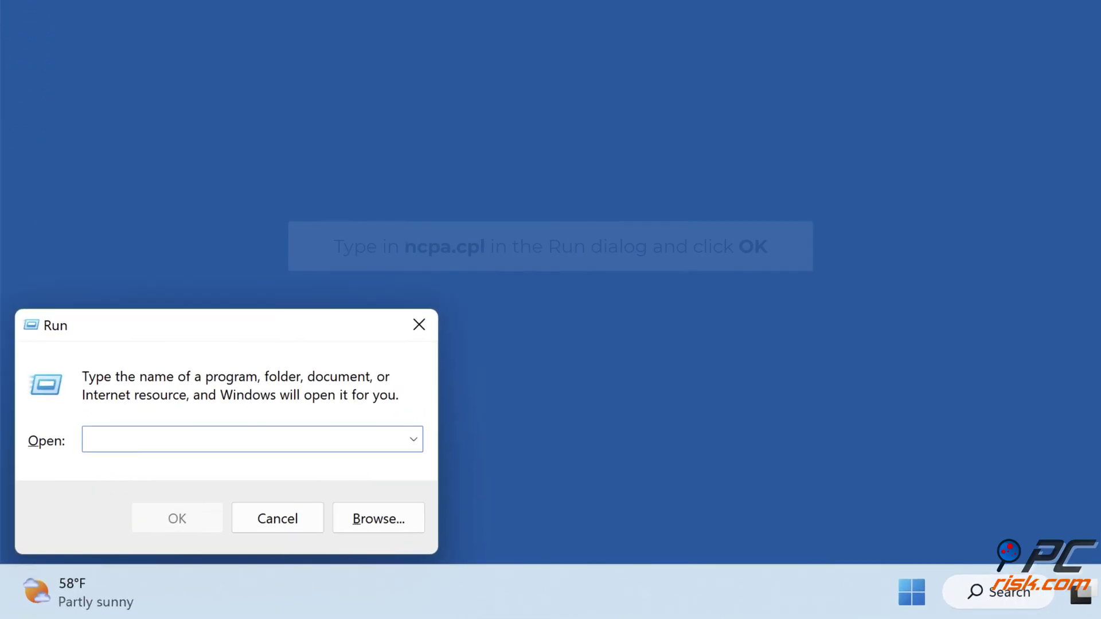
{"action": "type", "text": "ncpa.cpl"}
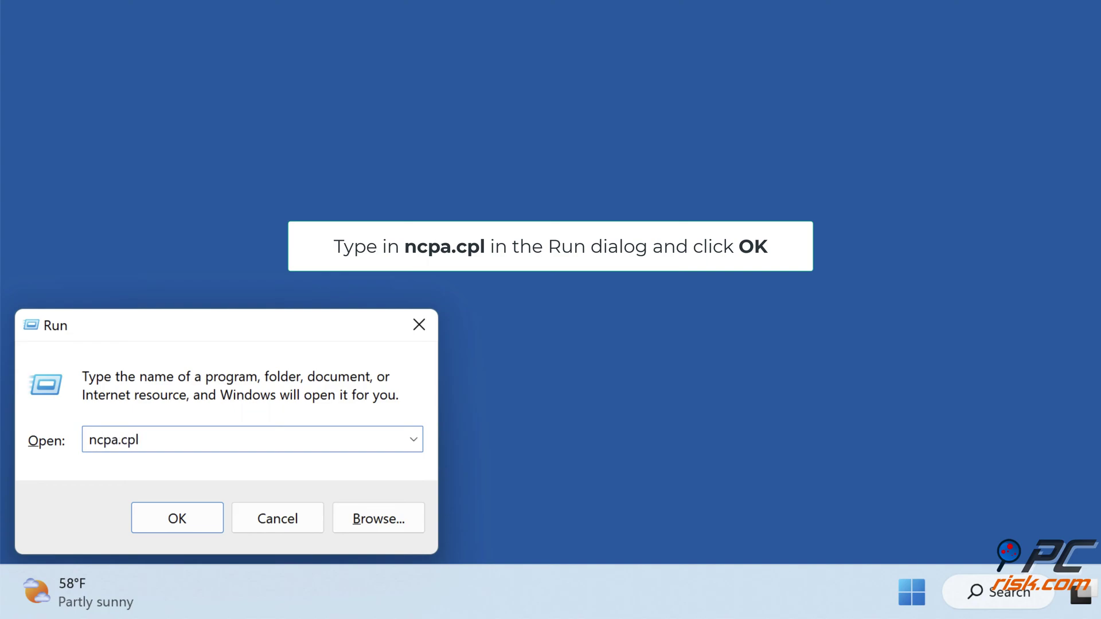
{"action": "left_click", "coordinate": [175, 528]}
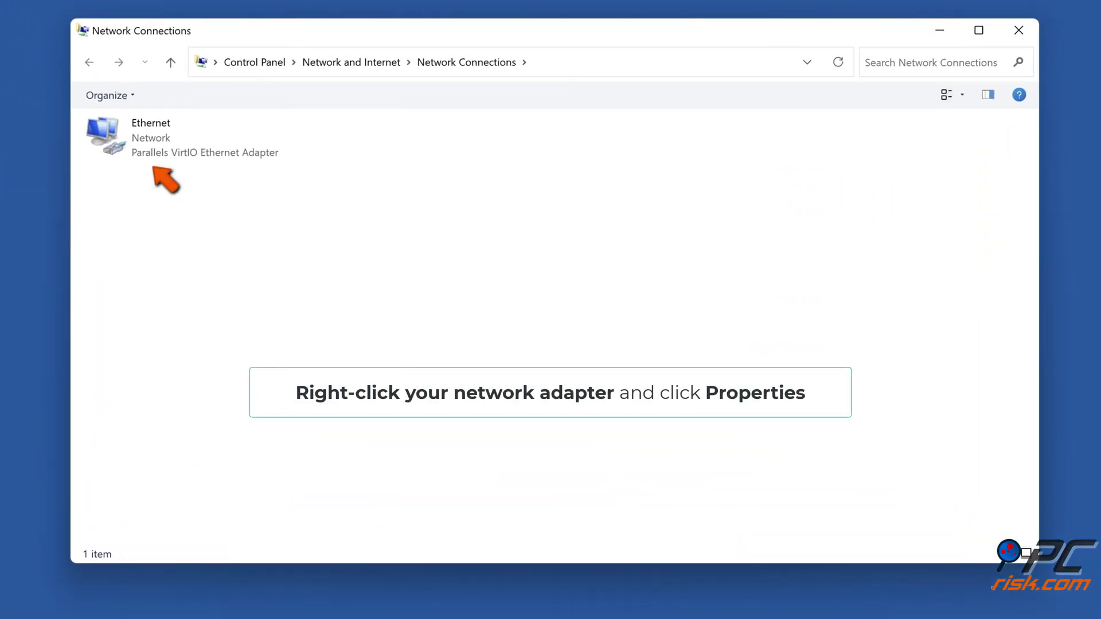
{"action": "right_click", "coordinate": [159, 155]}
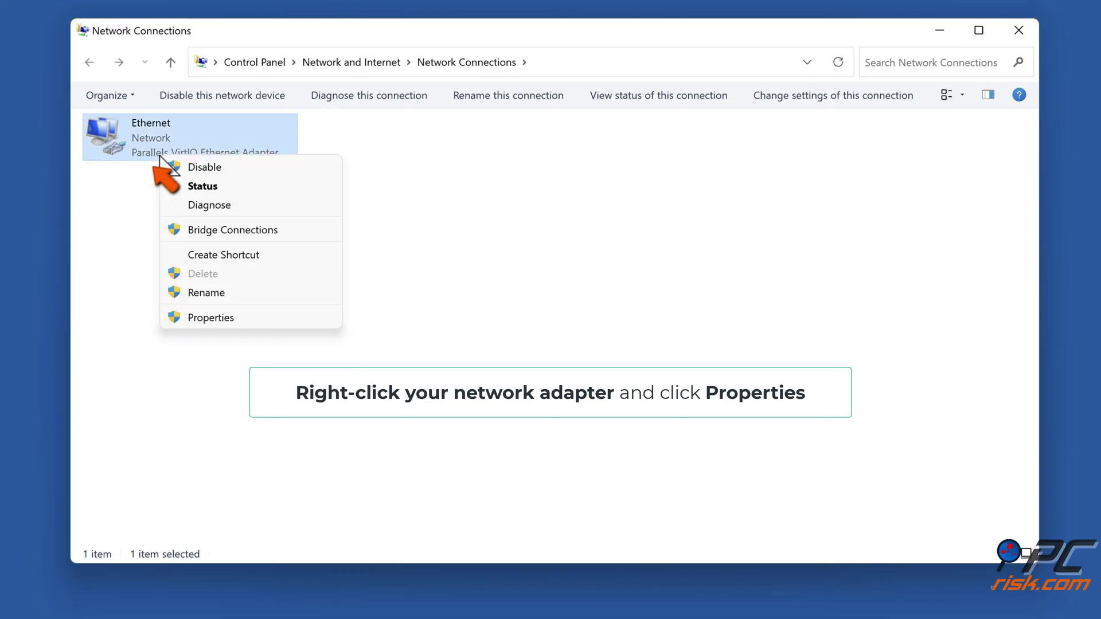
{"action": "left_click", "coordinate": [209, 325]}
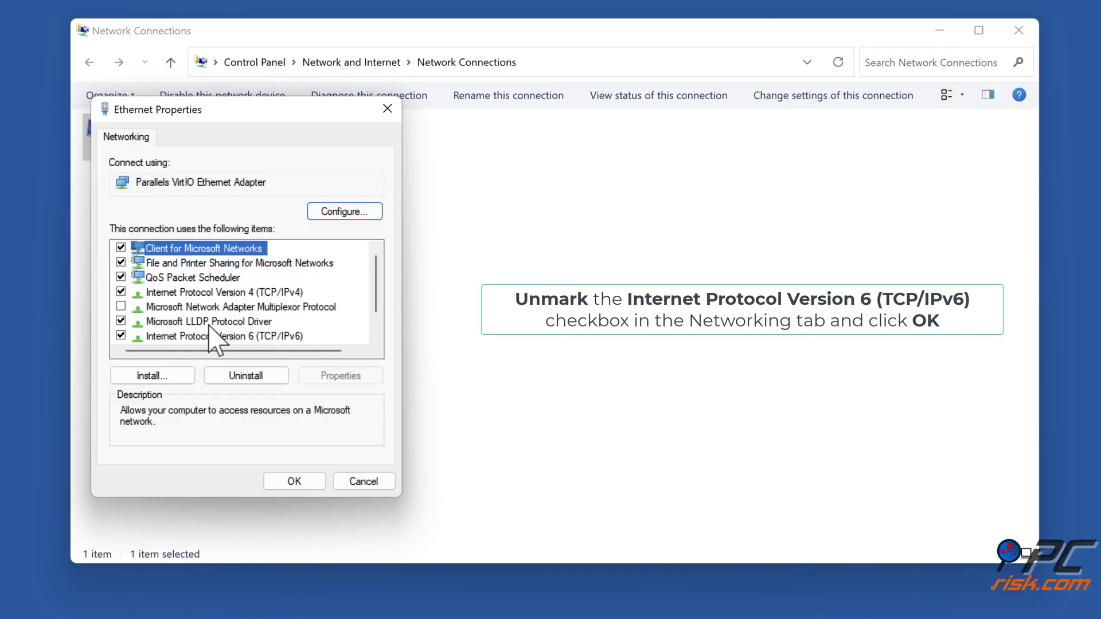
{"action": "scroll", "coordinate": [212, 338], "scroll_direction": "down", "scroll_amount": 1}
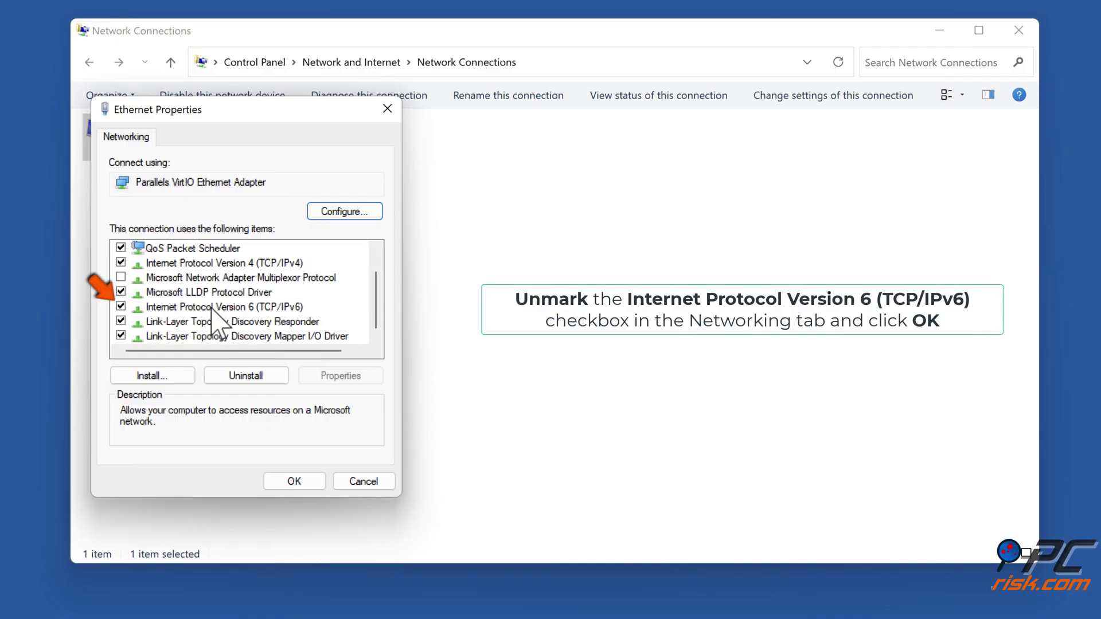
{"action": "left_click", "coordinate": [217, 308]}
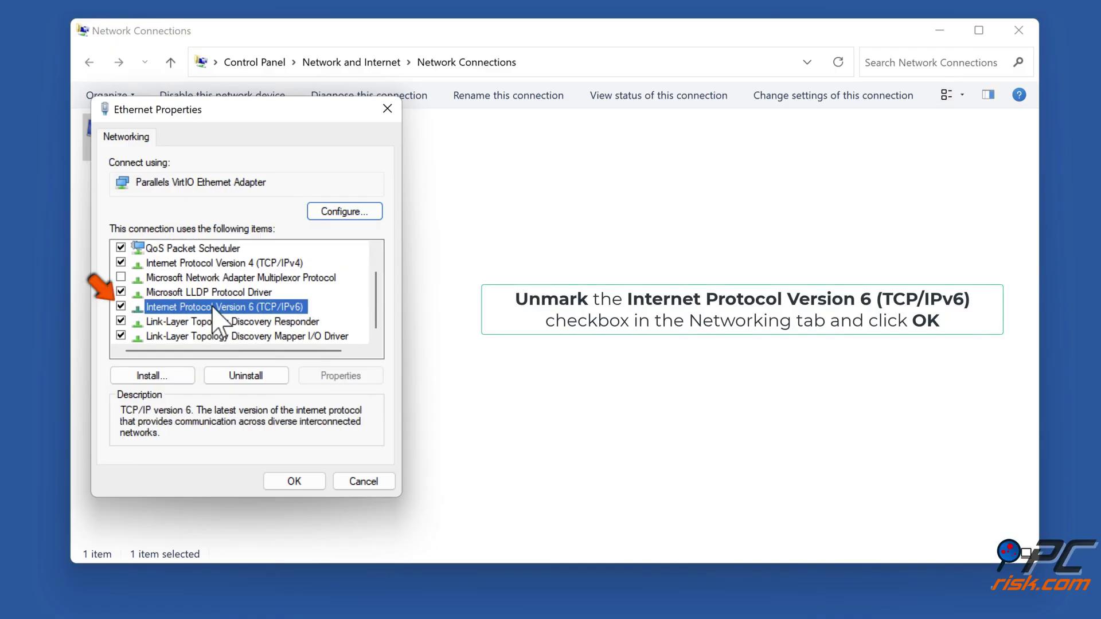
{"action": "left_click", "coordinate": [121, 307]}
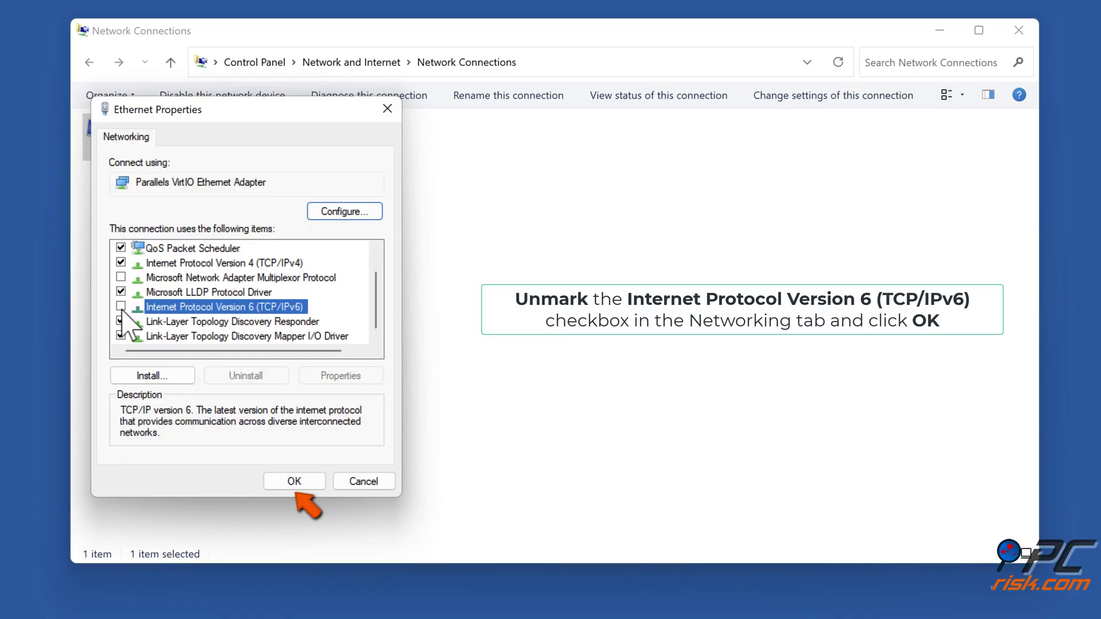
{"action": "left_click", "coordinate": [293, 481]}
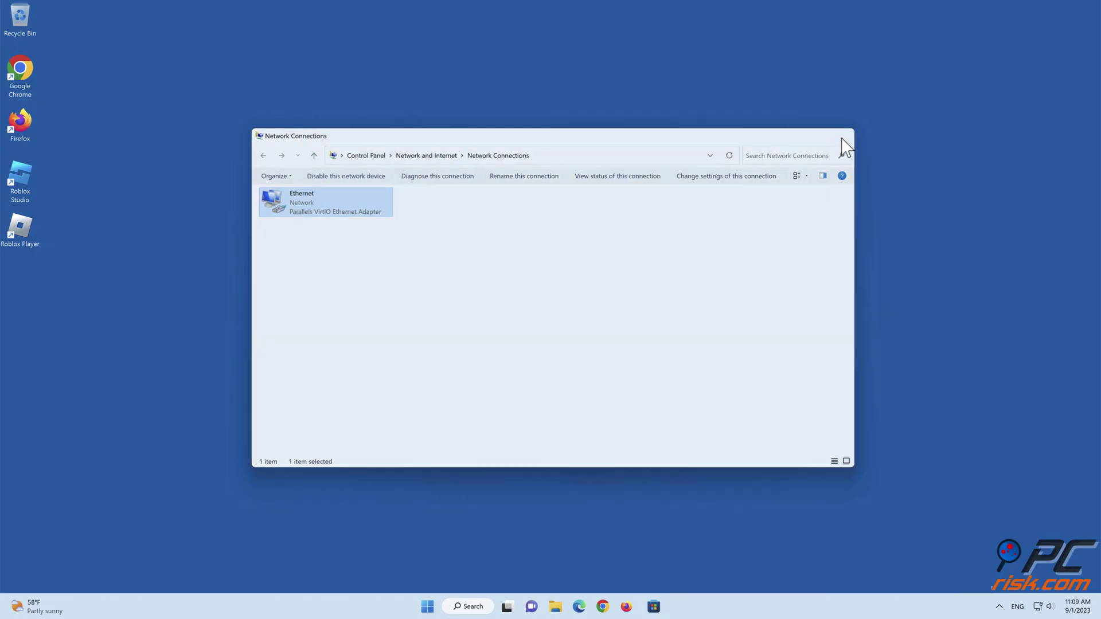
{"action": "left_click", "coordinate": [842, 136]}
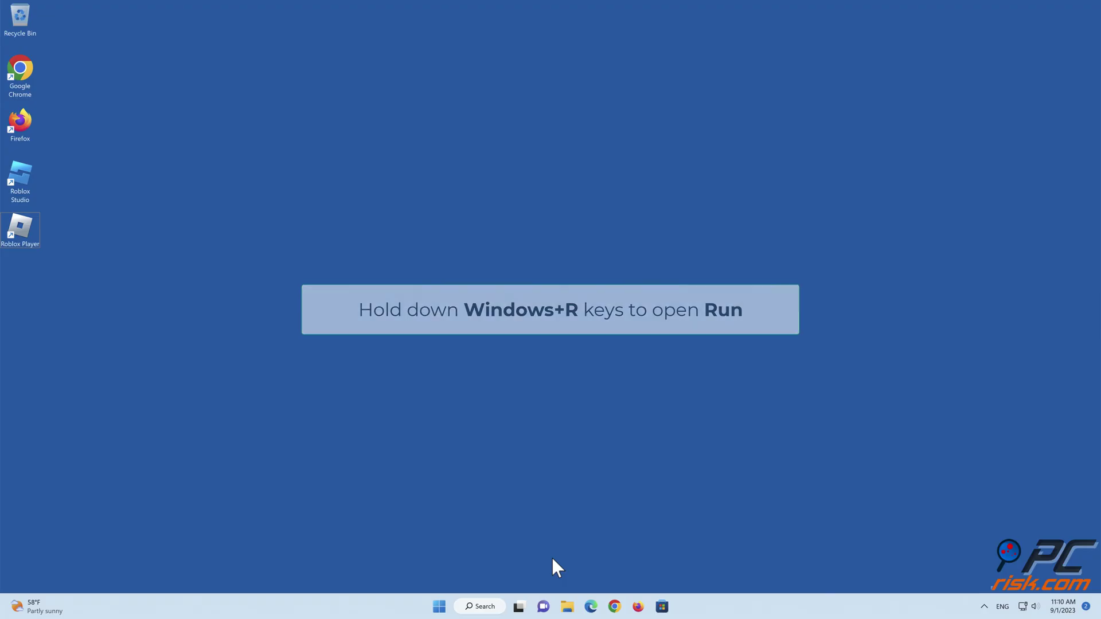
Step: Run sfc /scannow in an administrator Command Prompt launched via cmd
{"action": "key", "text": "super+r"}
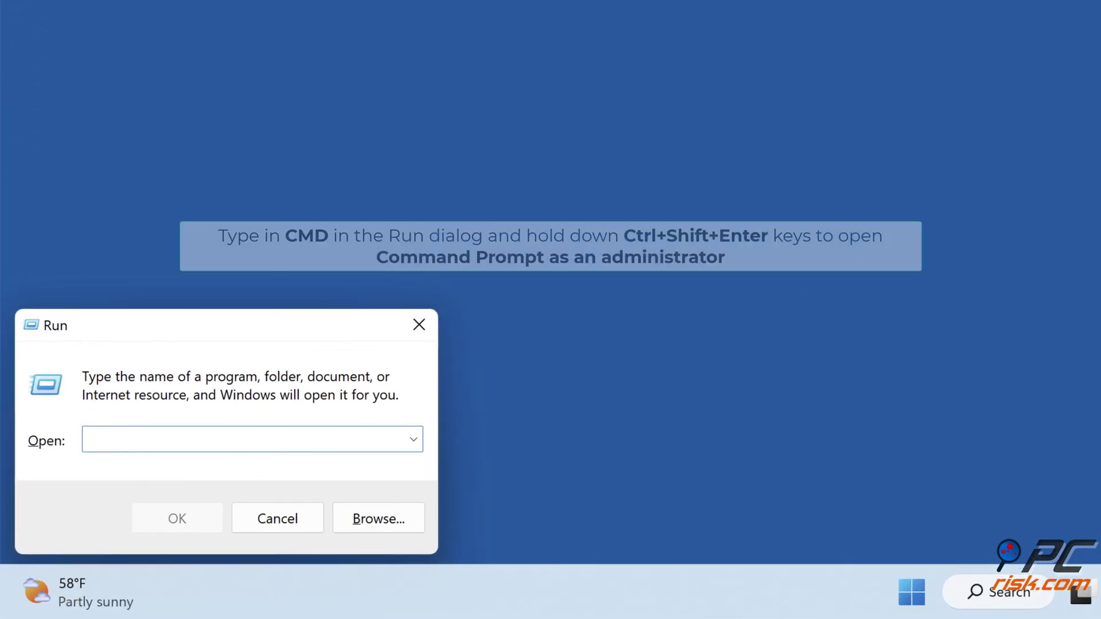
{"action": "type", "text": "cm"}
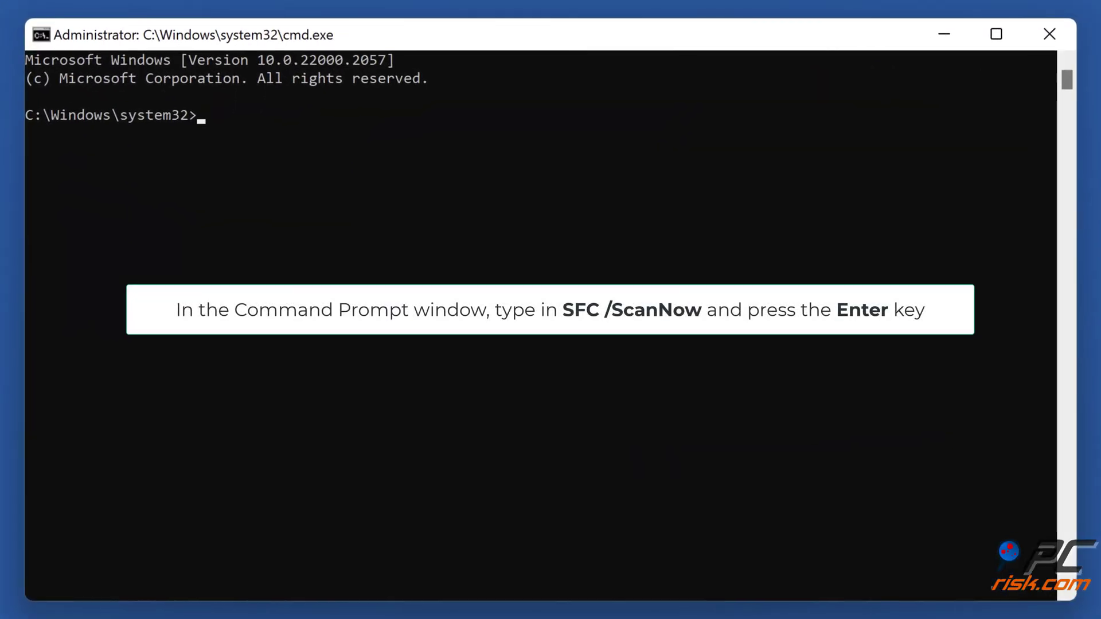
{"action": "type", "text": "sfc /scannow"}
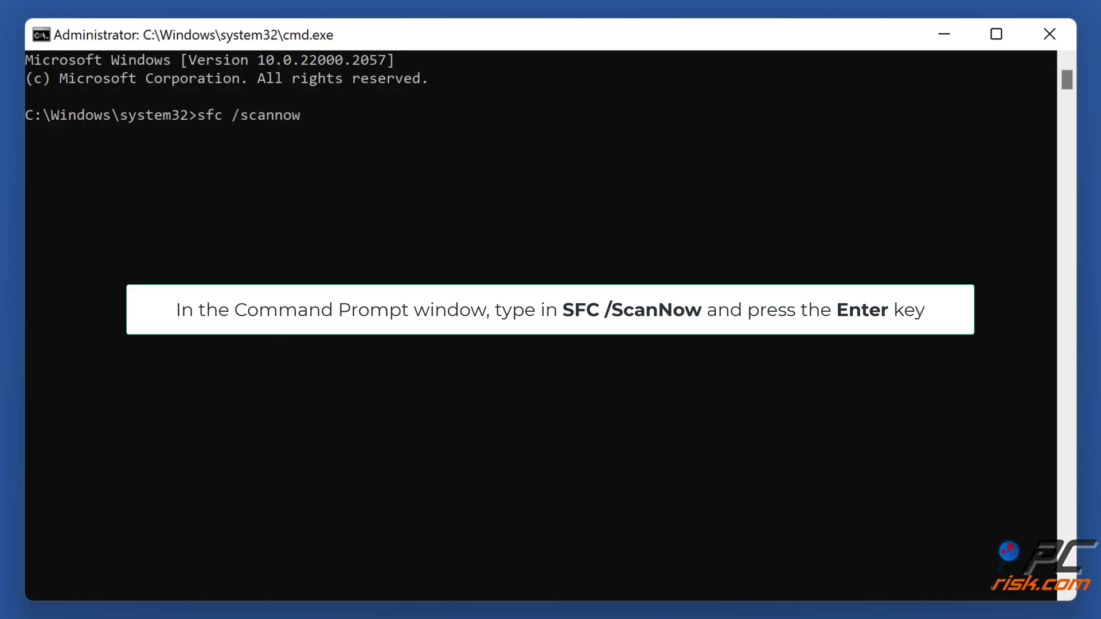
{"action": "key", "text": "Return"}
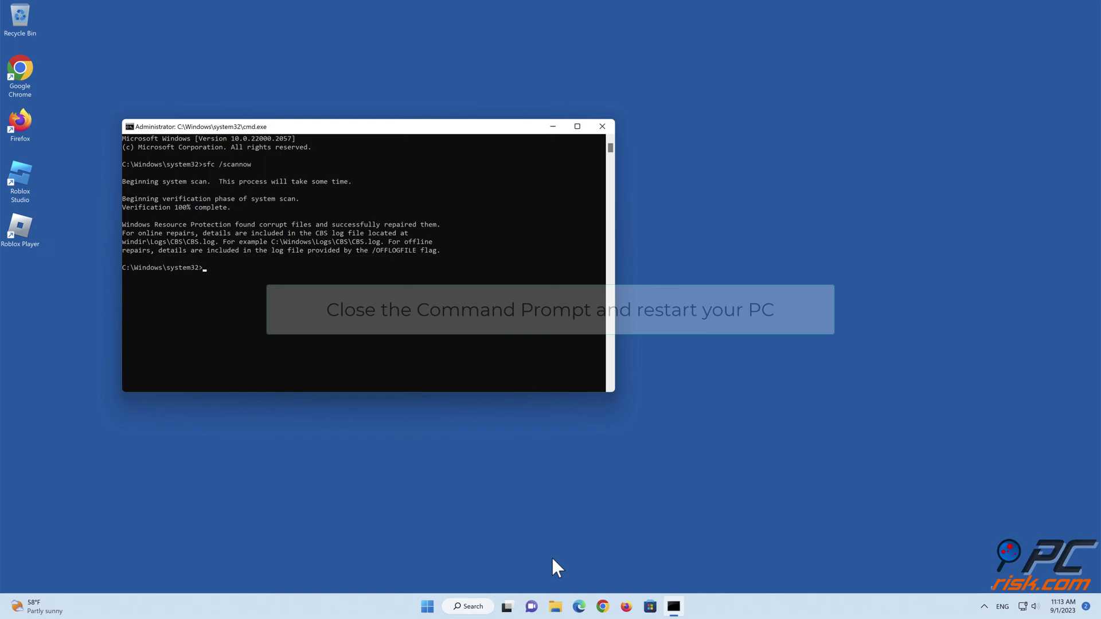
Step: Close Command Prompt and bring up the Start menu to restart the PC
{"action": "left_click", "coordinate": [601, 127]}
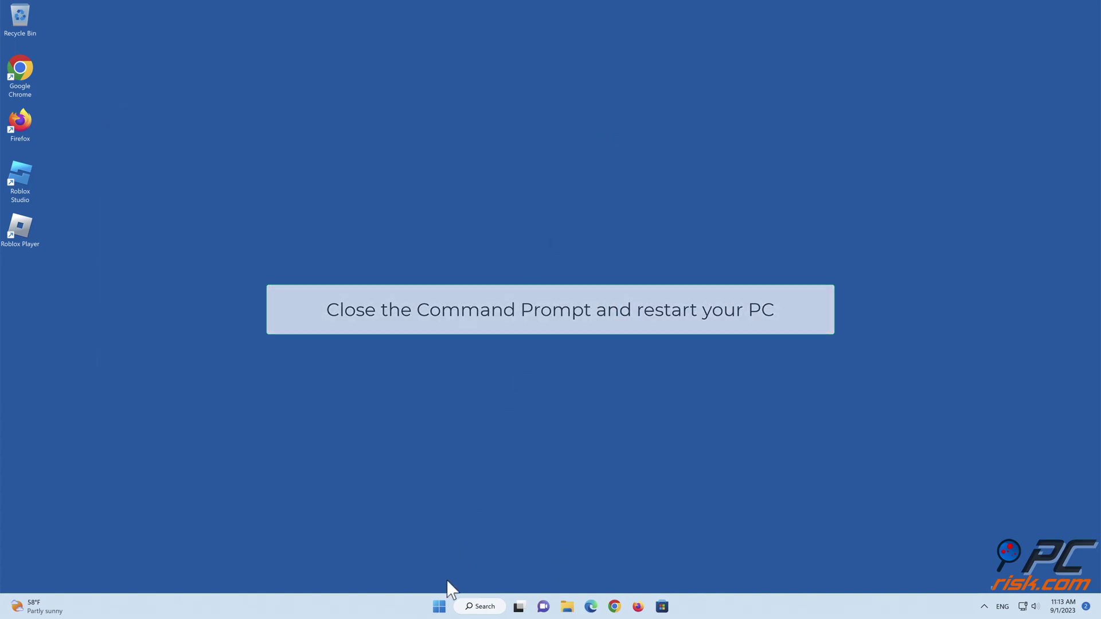
{"action": "left_click", "coordinate": [439, 607]}
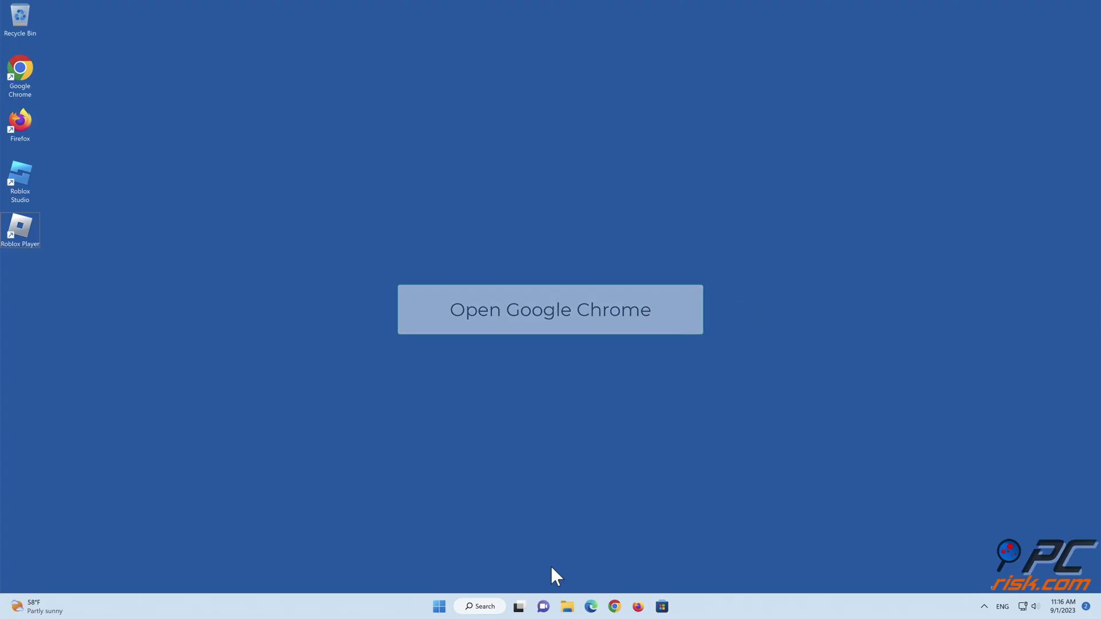
Step: Launch Google Chrome and bring up Clear browsing data from More tools
{"action": "left_click", "coordinate": [615, 608]}
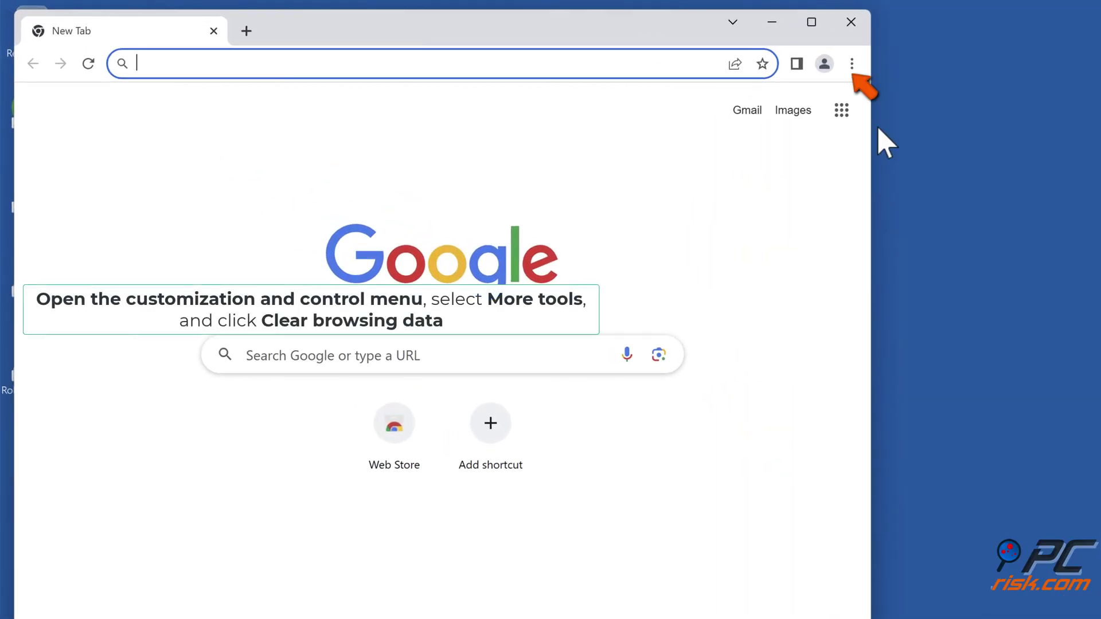
{"action": "left_click", "coordinate": [852, 67]}
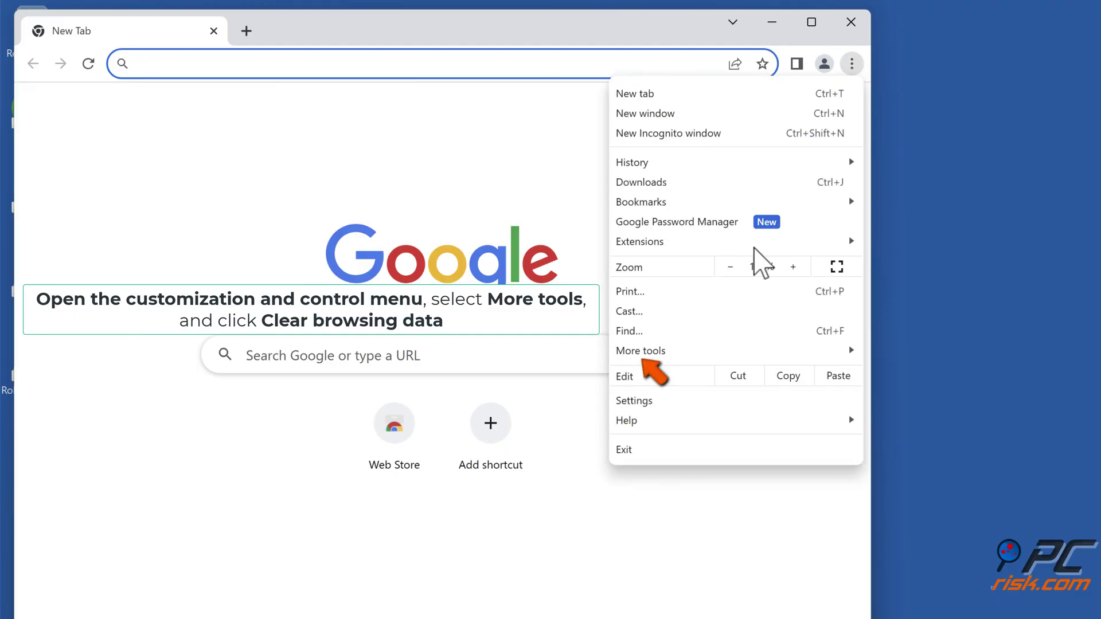
{"action": "mouse_move", "coordinate": [721, 353]}
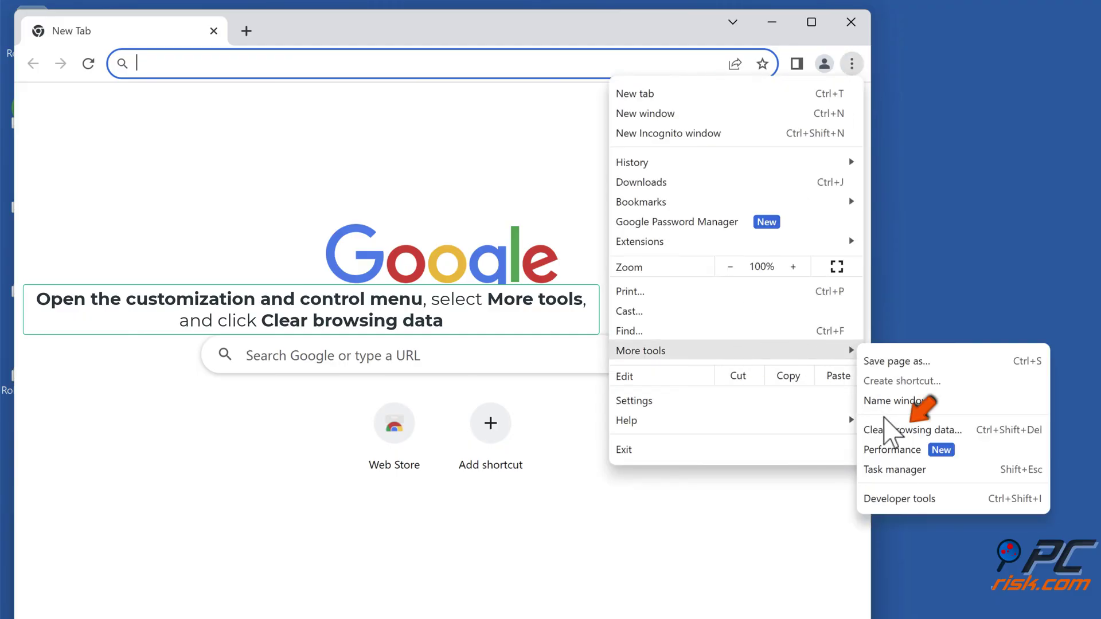
{"action": "left_click", "coordinate": [916, 431]}
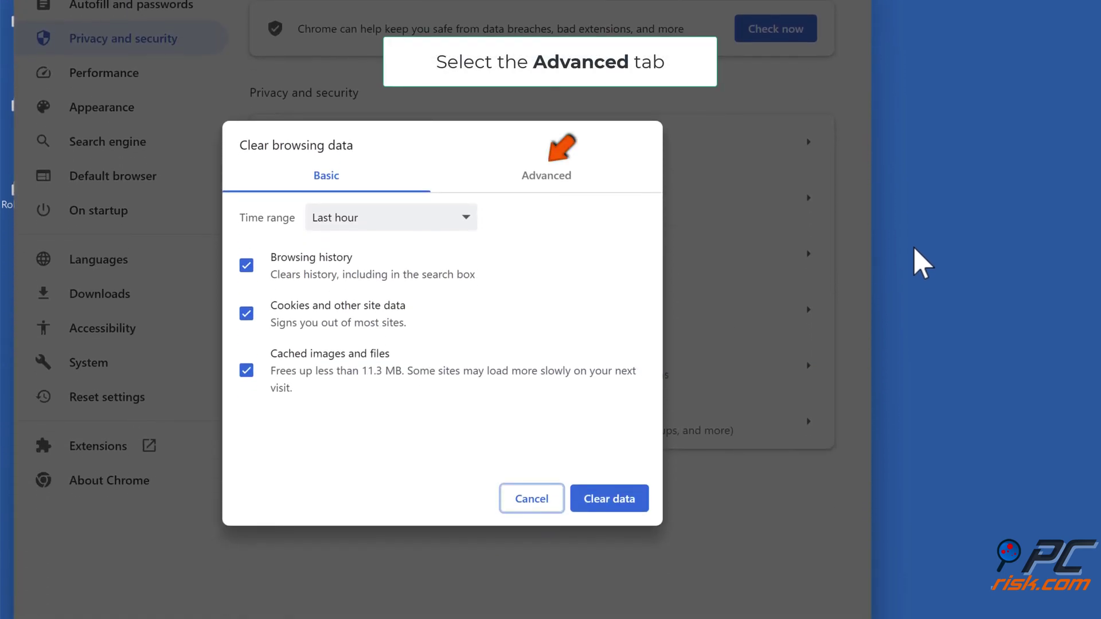
Step: Clear Chrome's browsing data for All time in the Advanced options, then close Chrome
{"action": "left_click", "coordinate": [553, 182]}
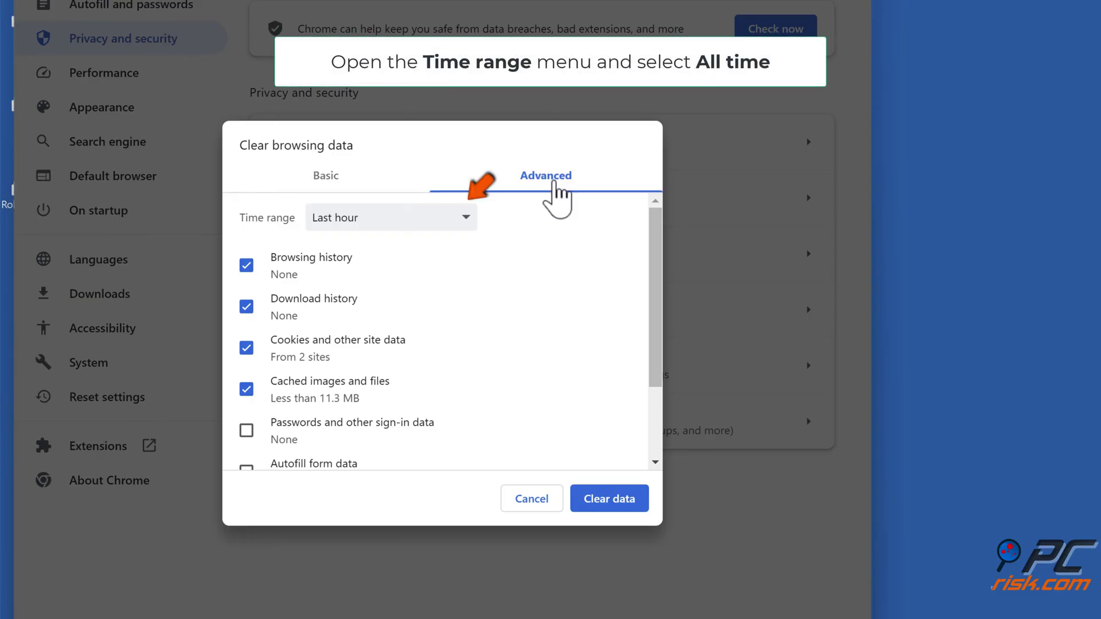
{"action": "left_click", "coordinate": [469, 220]}
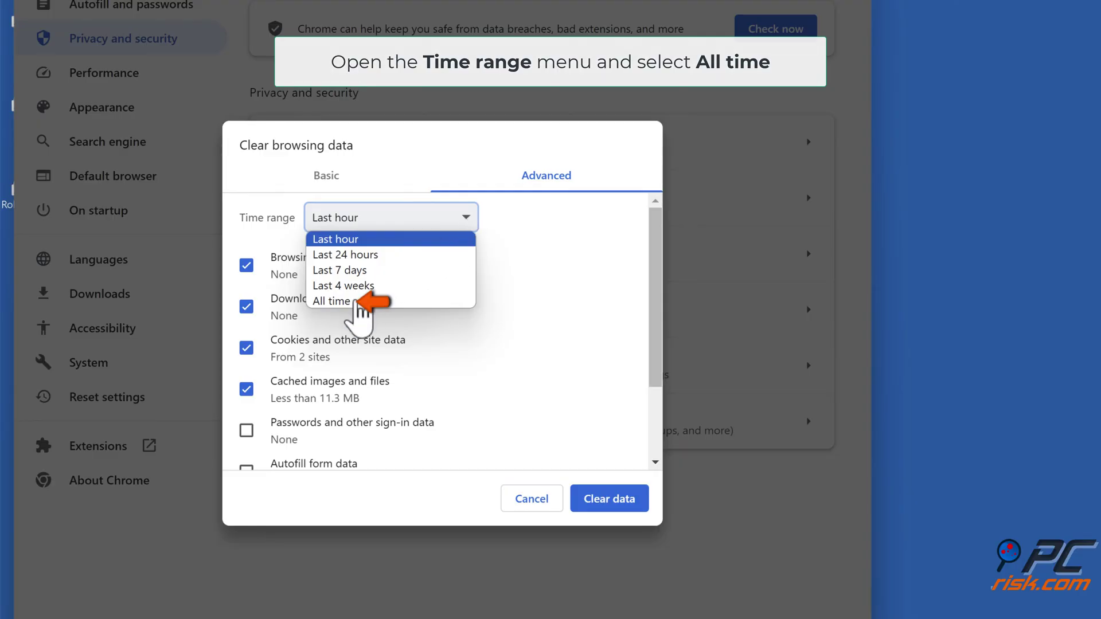
{"action": "left_click", "coordinate": [355, 302]}
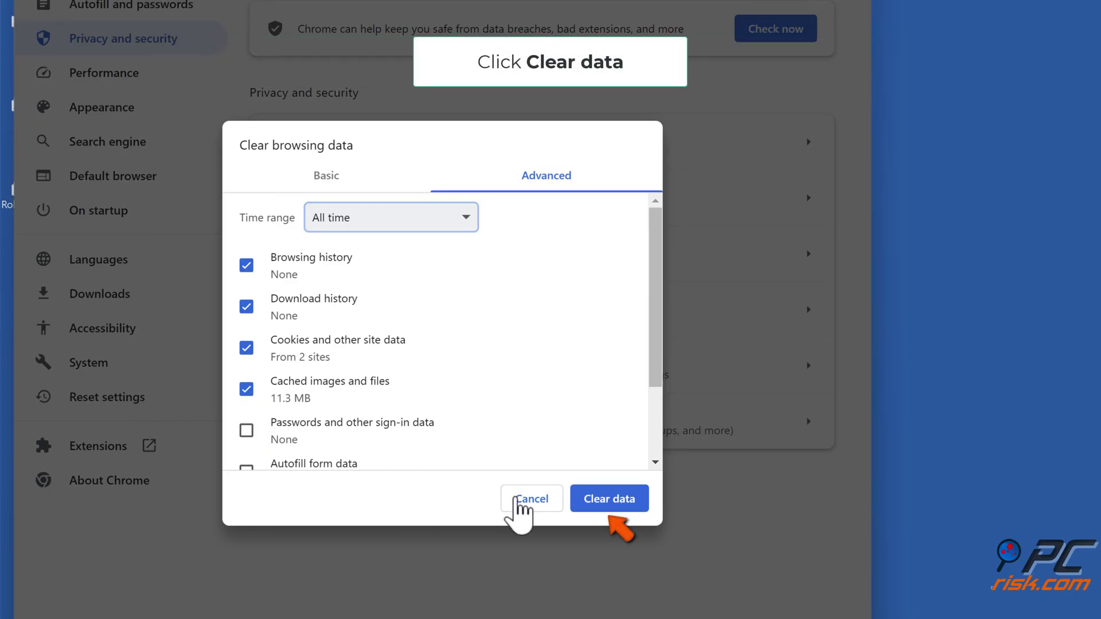
{"action": "left_click", "coordinate": [605, 508]}
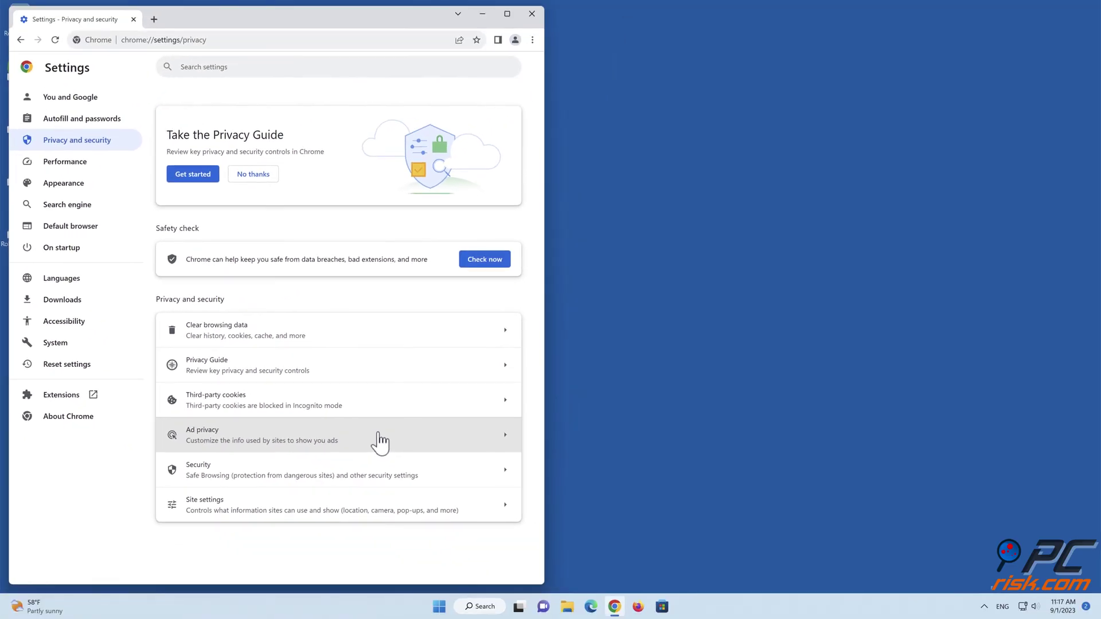
{"action": "left_click", "coordinate": [531, 14]}
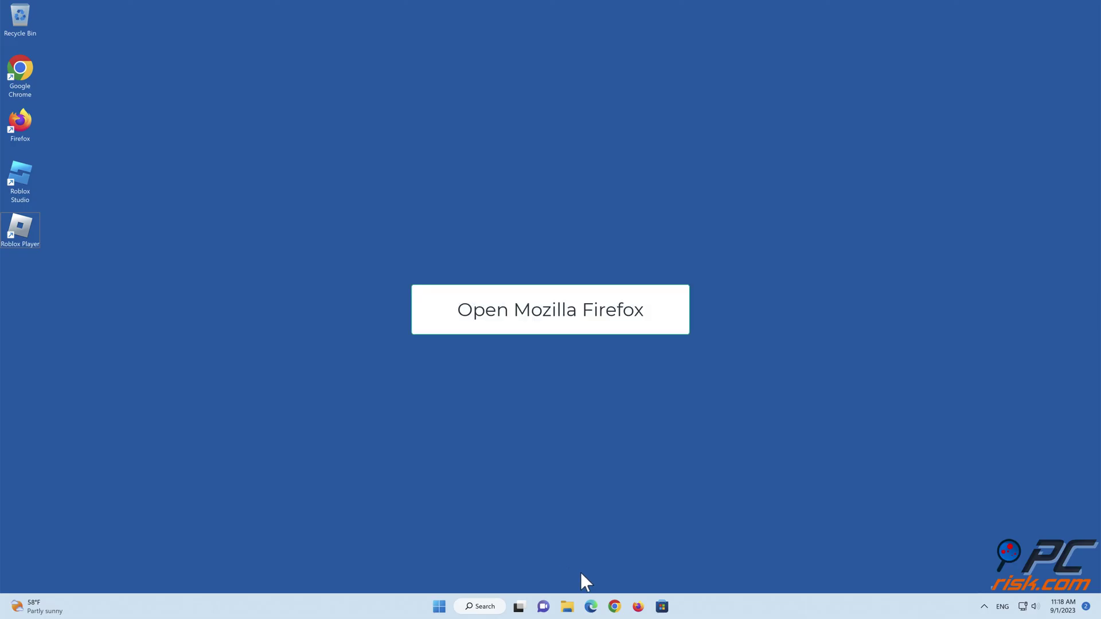
Step: Launch Mozilla Firefox from the taskbar
{"action": "left_click", "coordinate": [638, 607]}
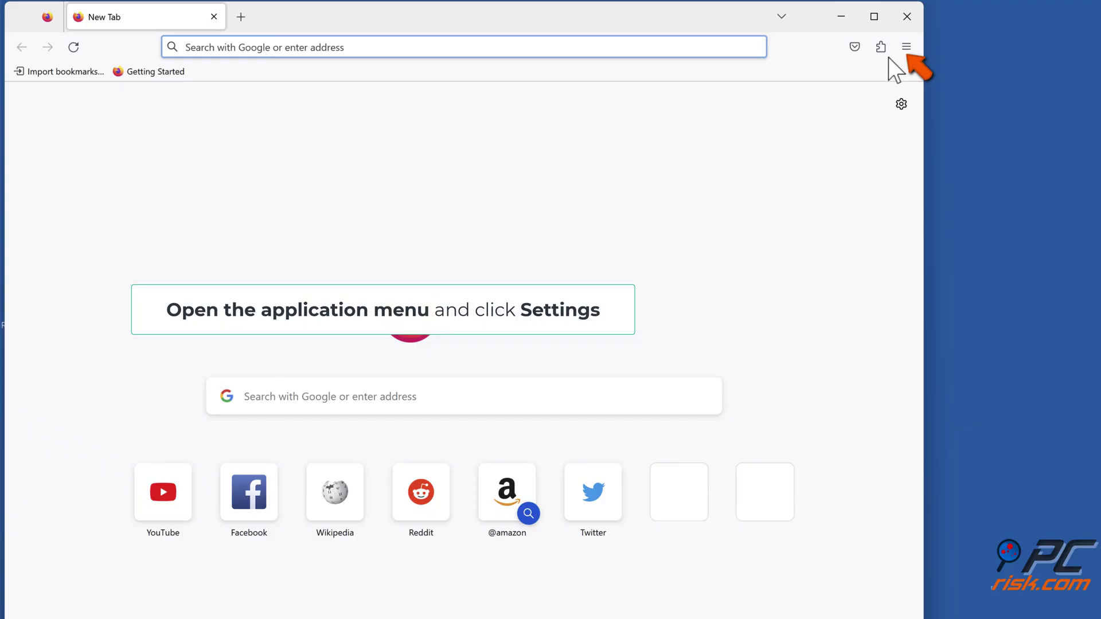
Step: Clear Firefox's cookies, site data and cached web content under Privacy & Security settings
{"action": "left_click", "coordinate": [904, 48]}
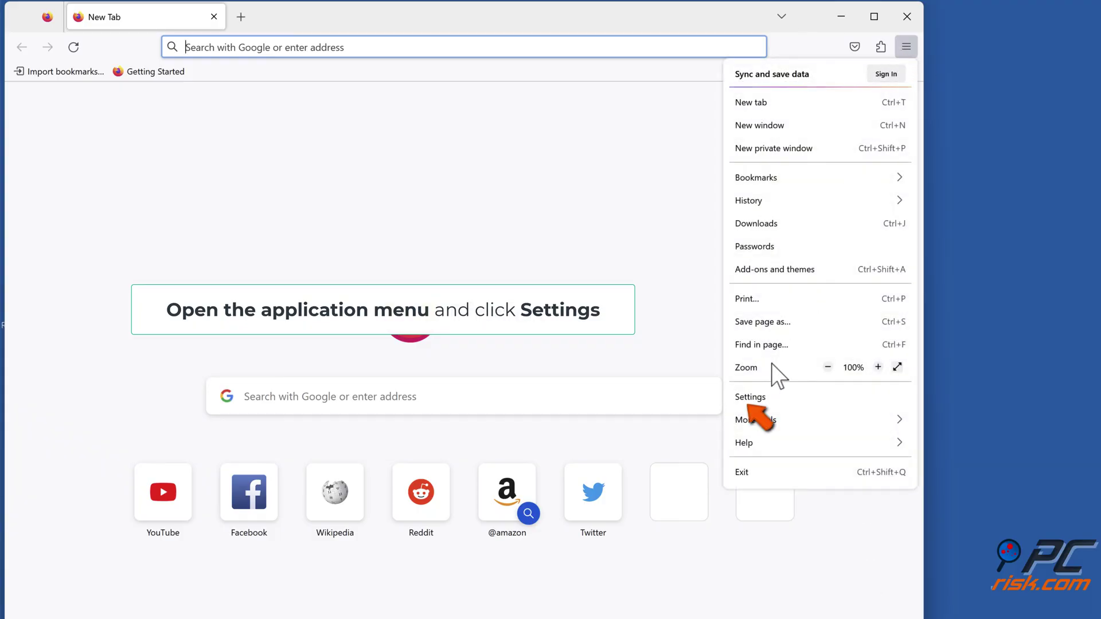
{"action": "left_click", "coordinate": [751, 401]}
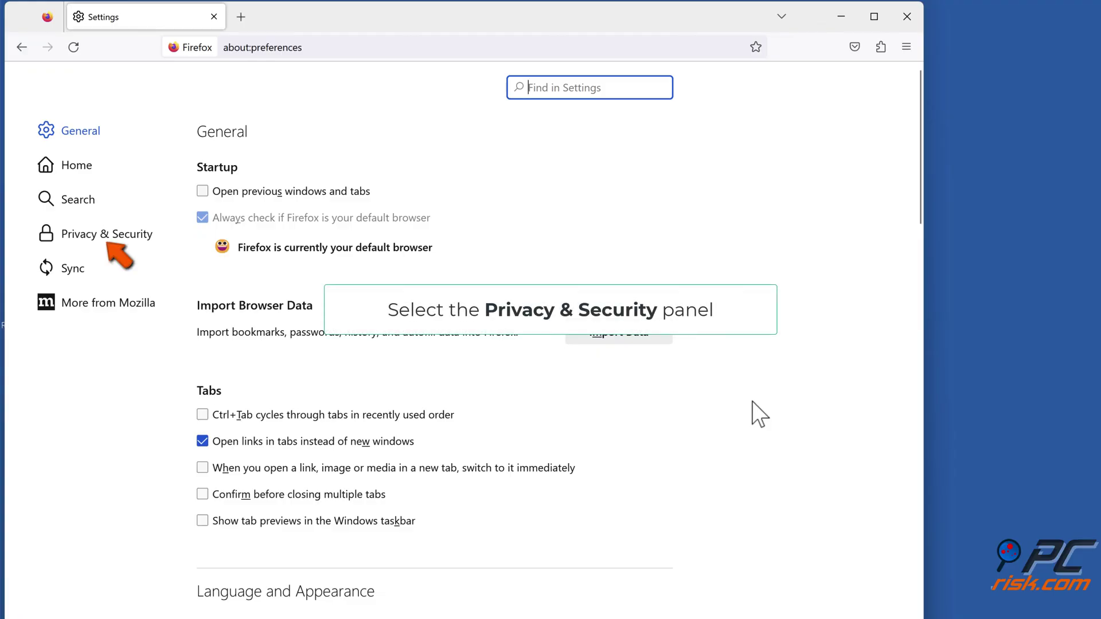
{"action": "left_click", "coordinate": [109, 241]}
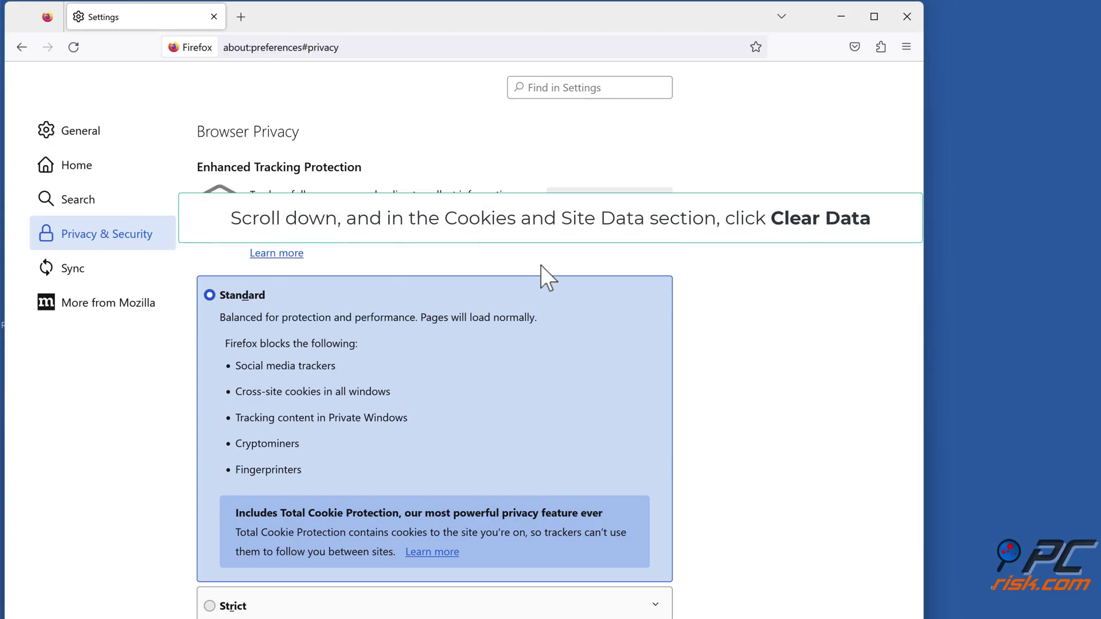
{"action": "scroll", "coordinate": [713, 278], "scroll_direction": "down", "scroll_amount": 8}
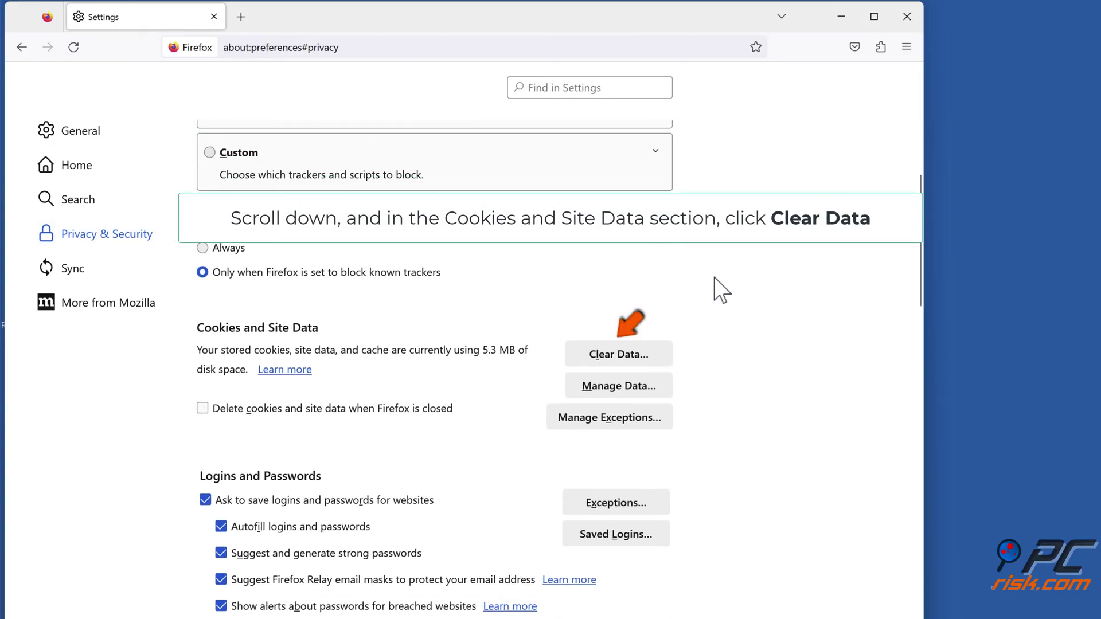
{"action": "left_click", "coordinate": [614, 359]}
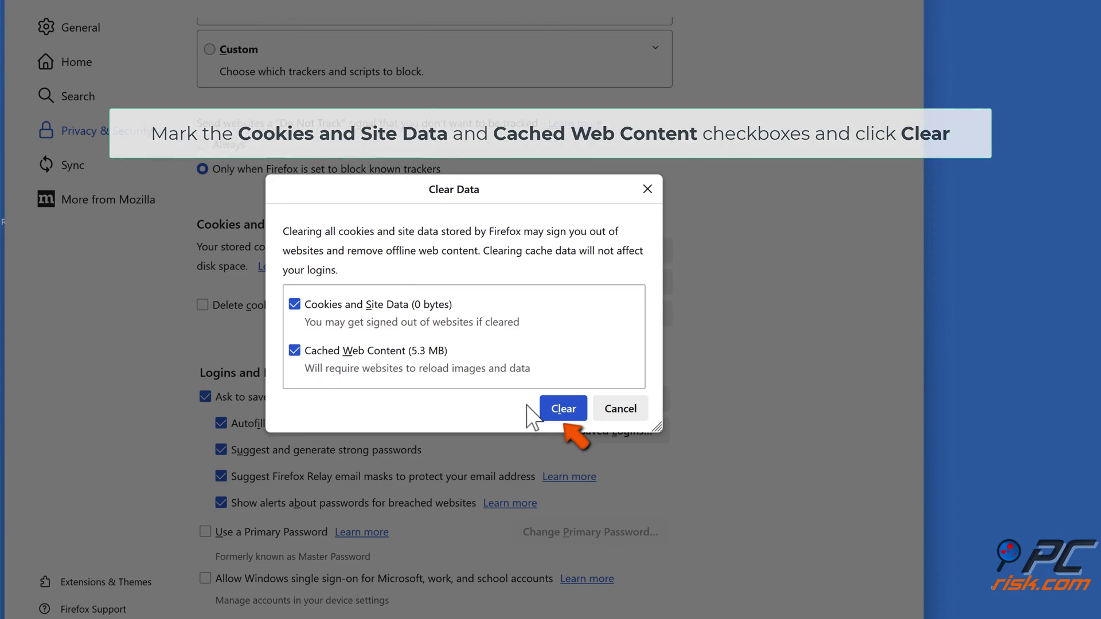
{"action": "left_click", "coordinate": [559, 417]}
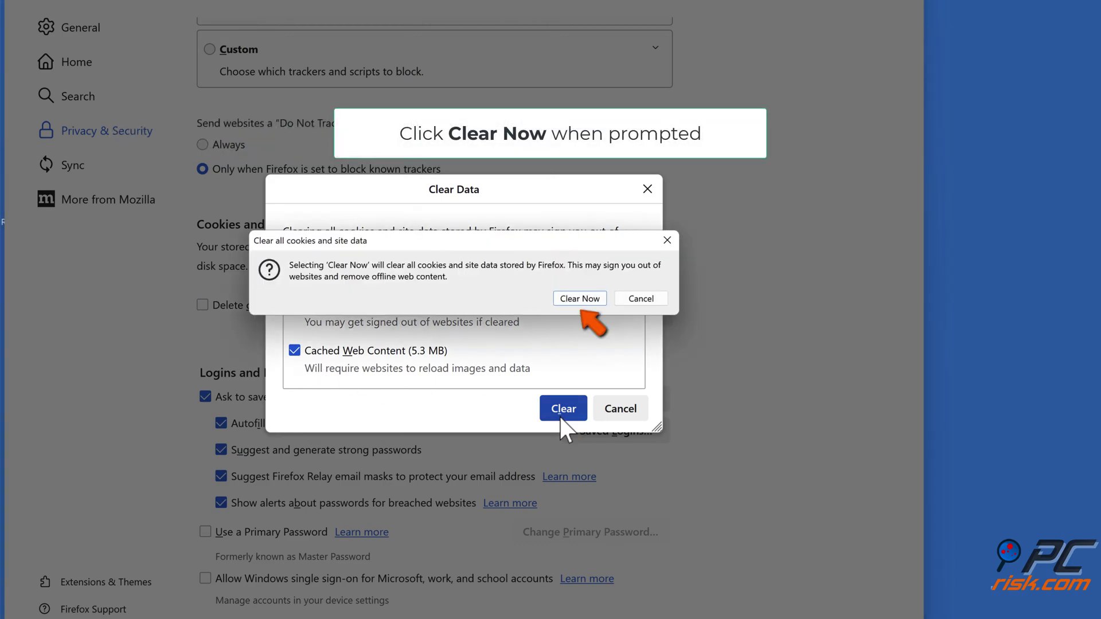
{"action": "left_click", "coordinate": [580, 299]}
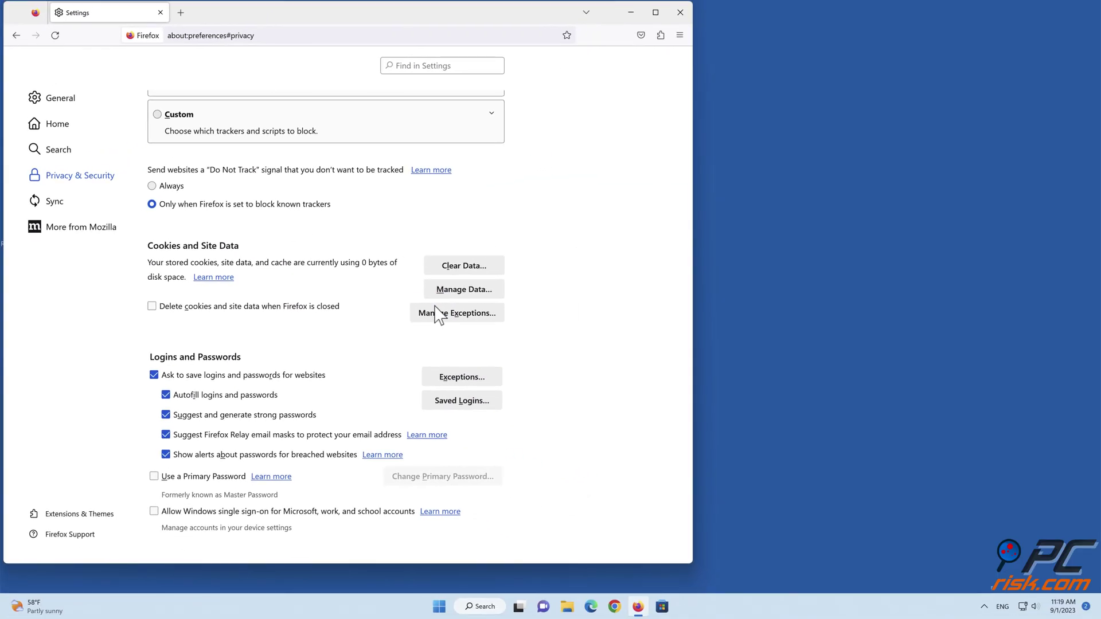
Step: Close Firefox, launch Microsoft Edge from the taskbar and open its Settings
{"action": "left_click", "coordinate": [681, 17]}
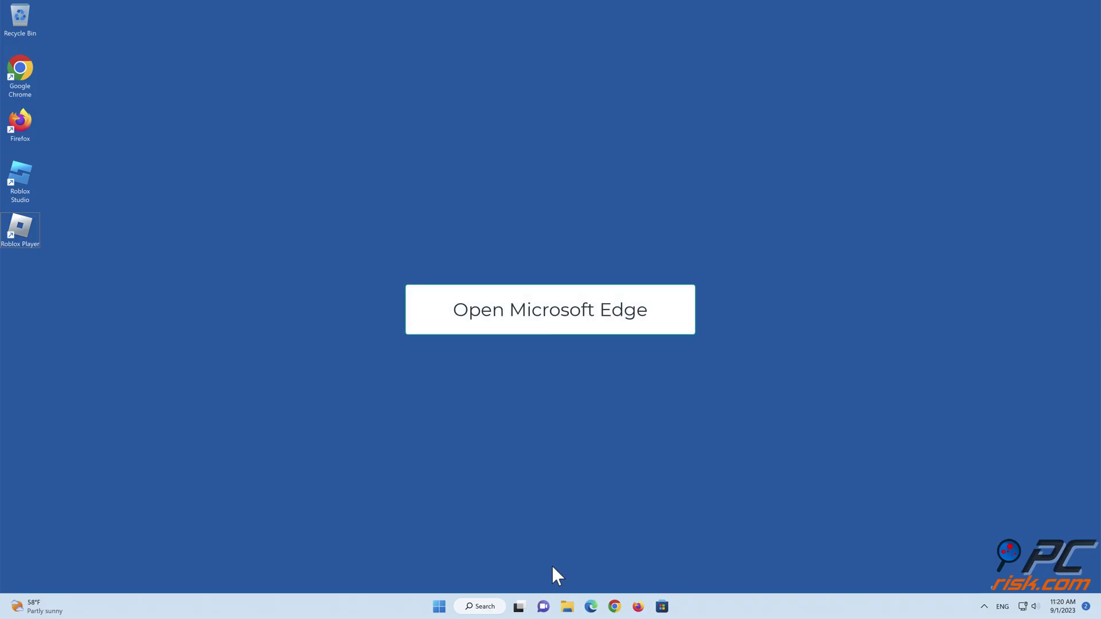
{"action": "left_click", "coordinate": [591, 606]}
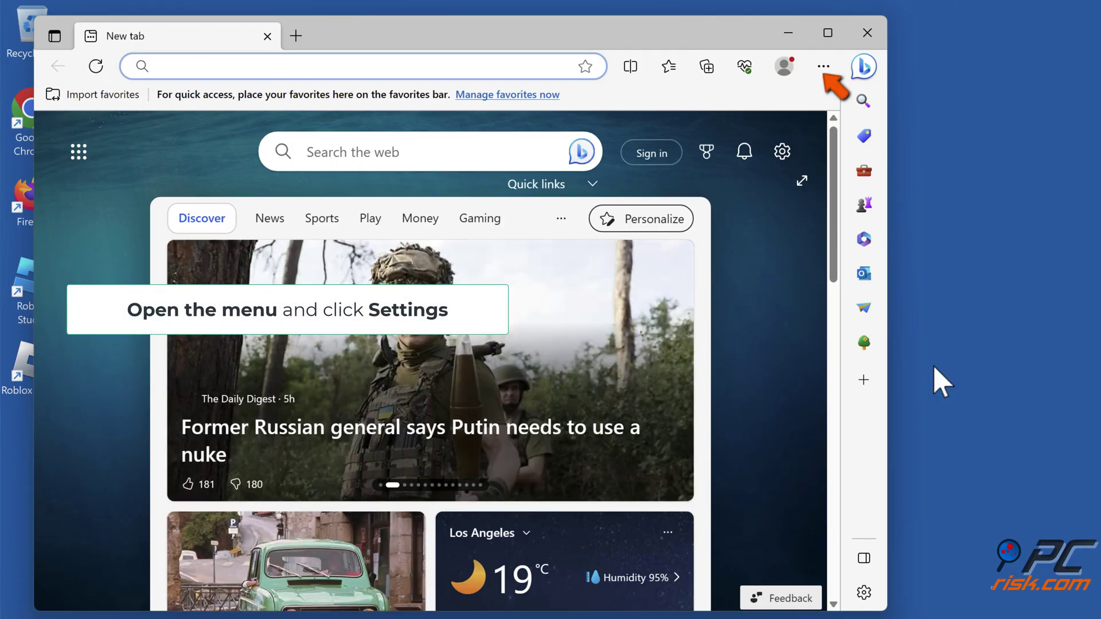
{"action": "left_click", "coordinate": [823, 67]}
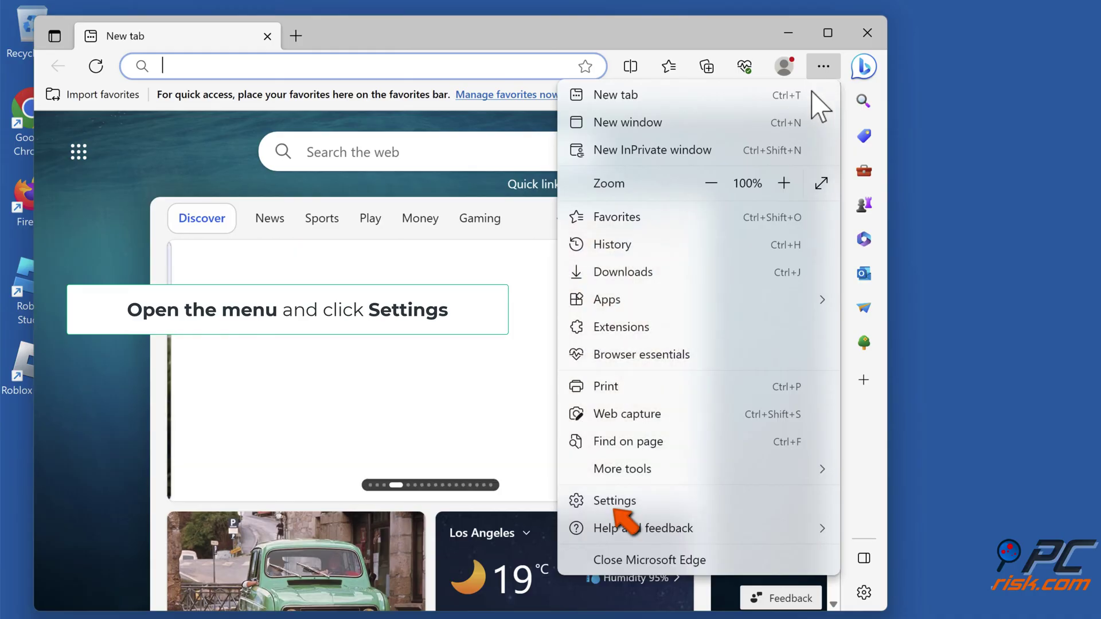
{"action": "left_click", "coordinate": [618, 505]}
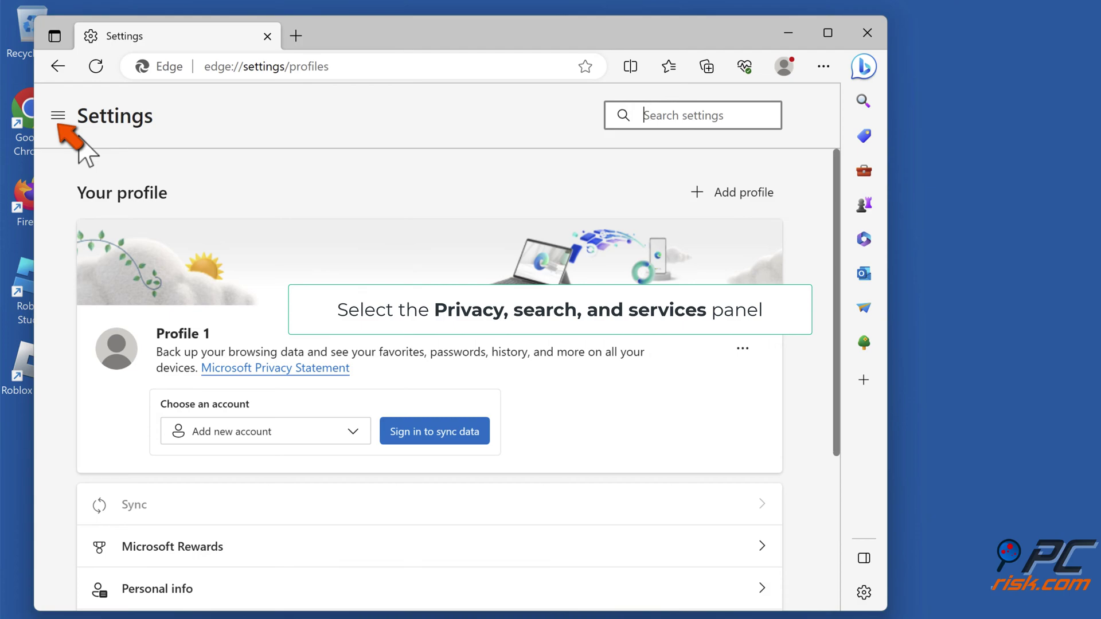
Step: Go to Privacy, search, and services and scroll to the Clear browsing data section
{"action": "left_click", "coordinate": [59, 118]}
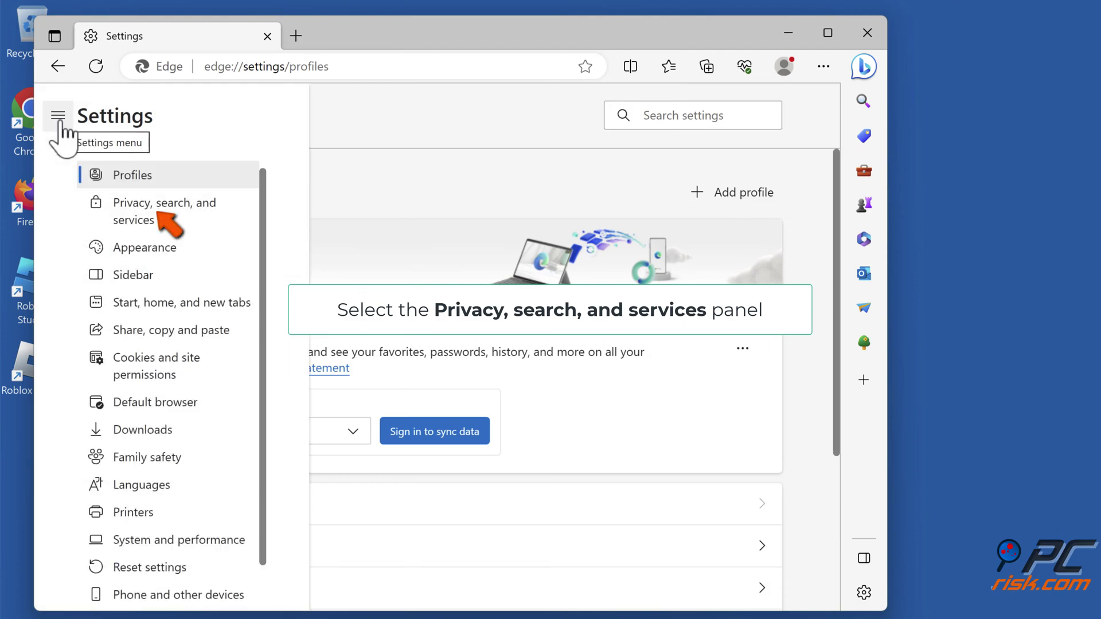
{"action": "left_click", "coordinate": [164, 218]}
{"action": "scroll", "coordinate": [170, 226], "scroll_direction": "down", "scroll_amount": 8}
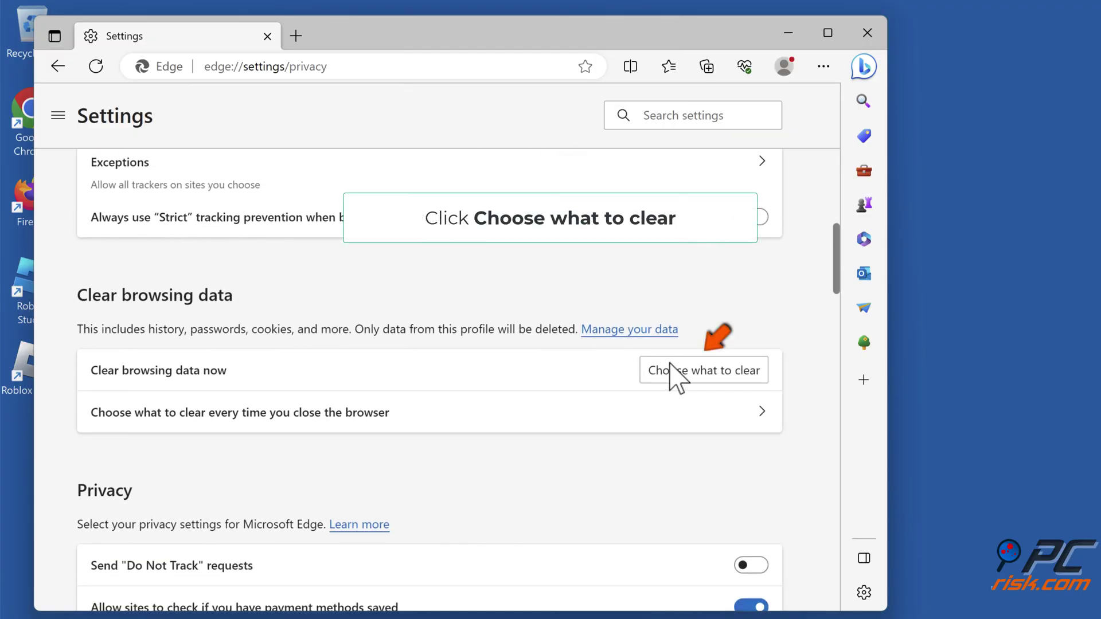
Step: Clear Edge's browsing history, download history, cookies and cached files for All time
{"action": "left_click", "coordinate": [707, 380]}
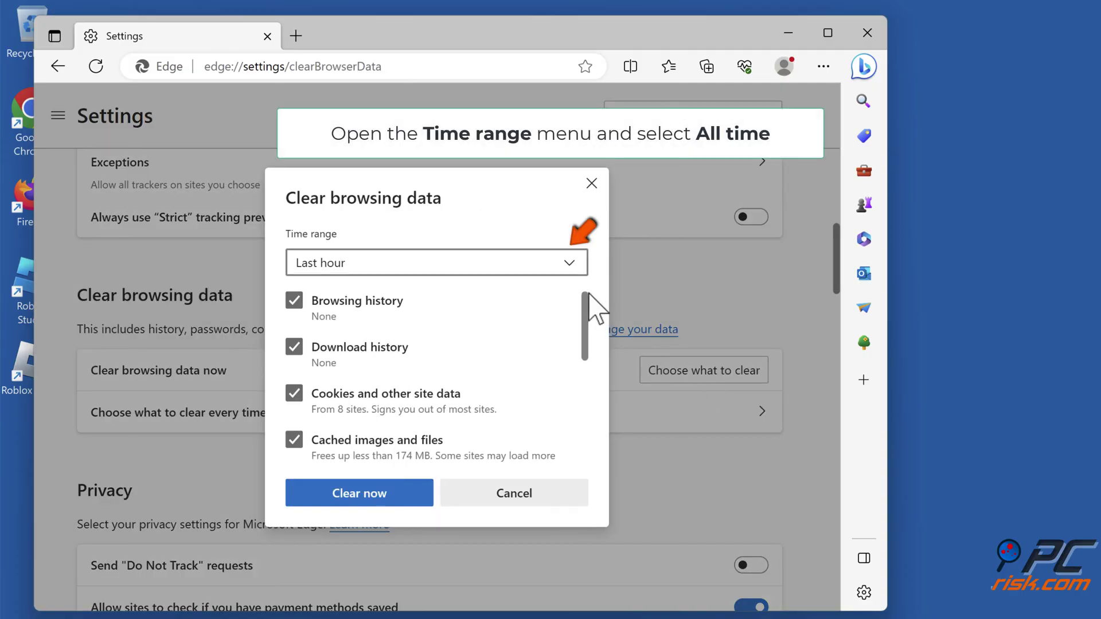
{"action": "left_click", "coordinate": [573, 269]}
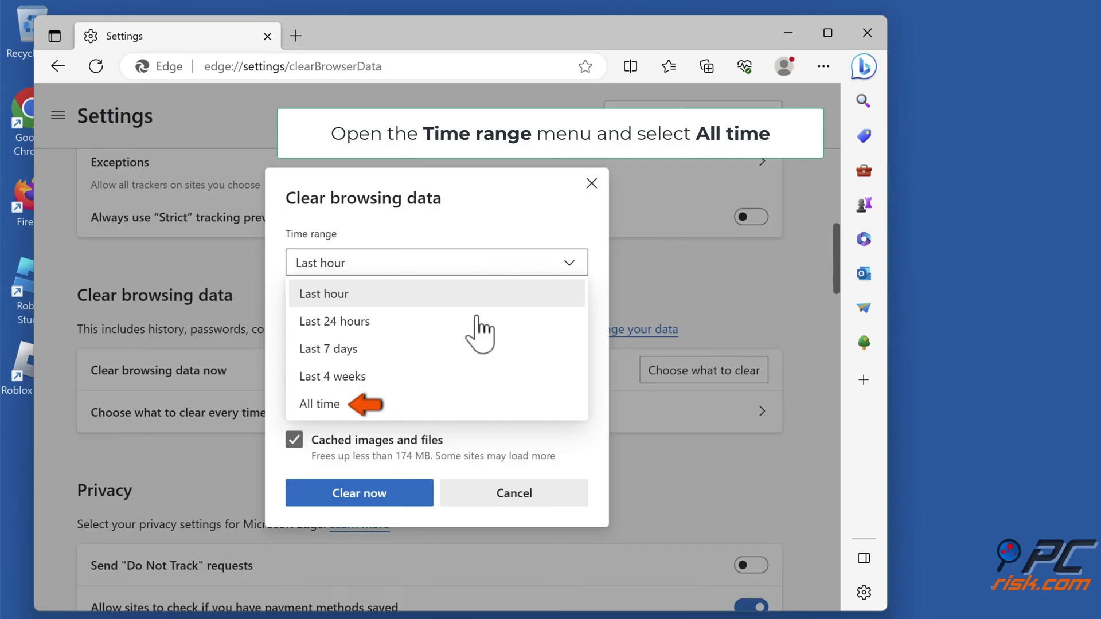
{"action": "left_click", "coordinate": [347, 410]}
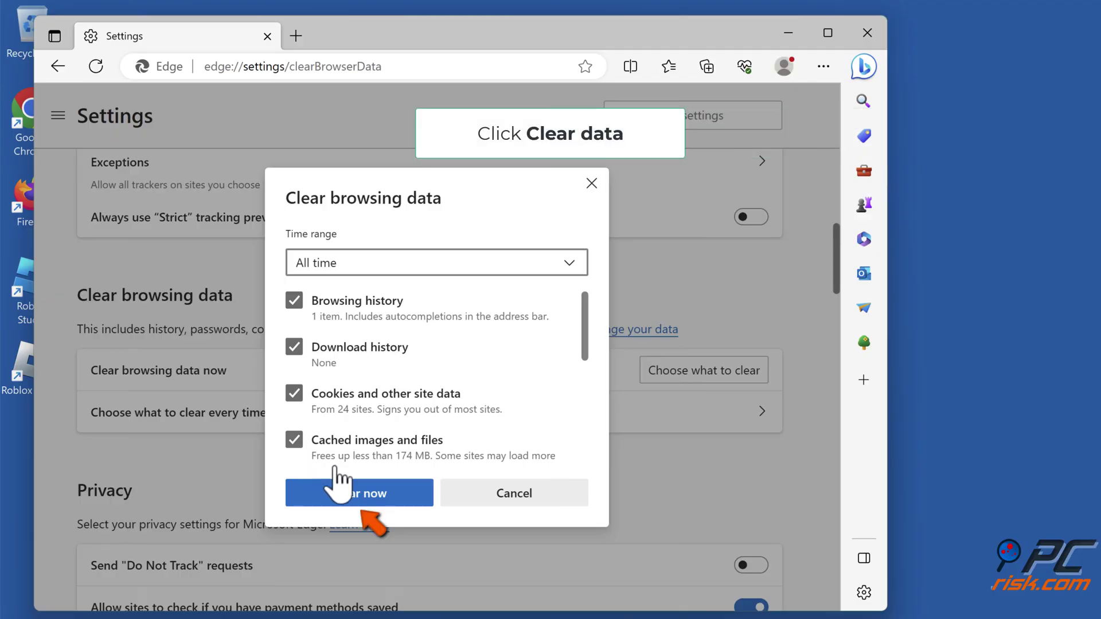
{"action": "left_click", "coordinate": [360, 497]}
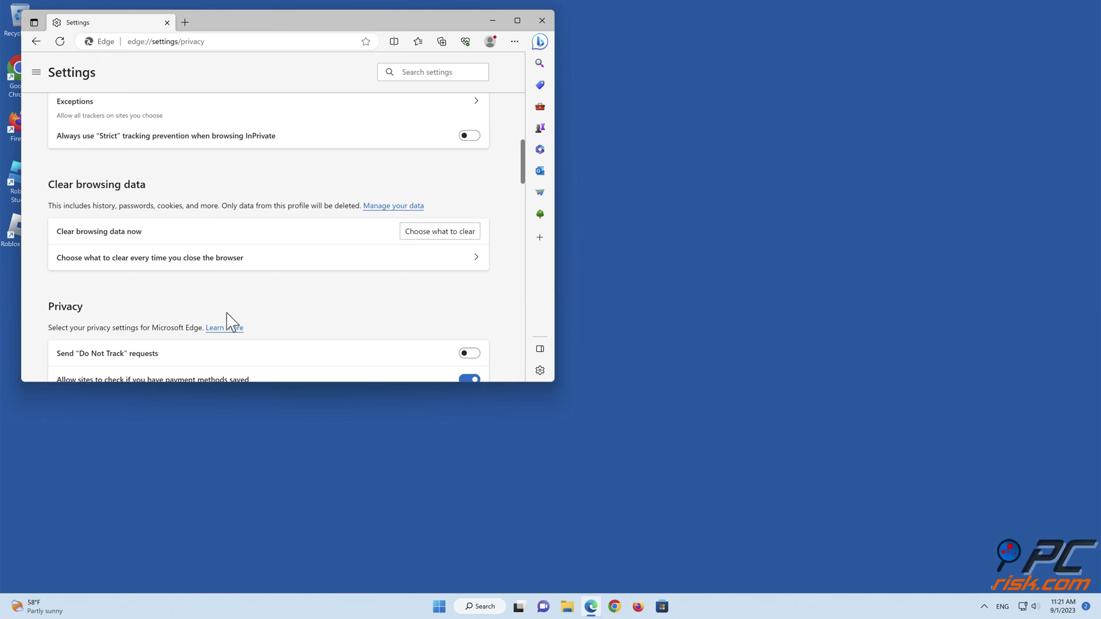
Step: Close Edge, launch Chrome, switch off AdBlock under Manage Extensions, then close Chrome
{"action": "left_click", "coordinate": [542, 22]}
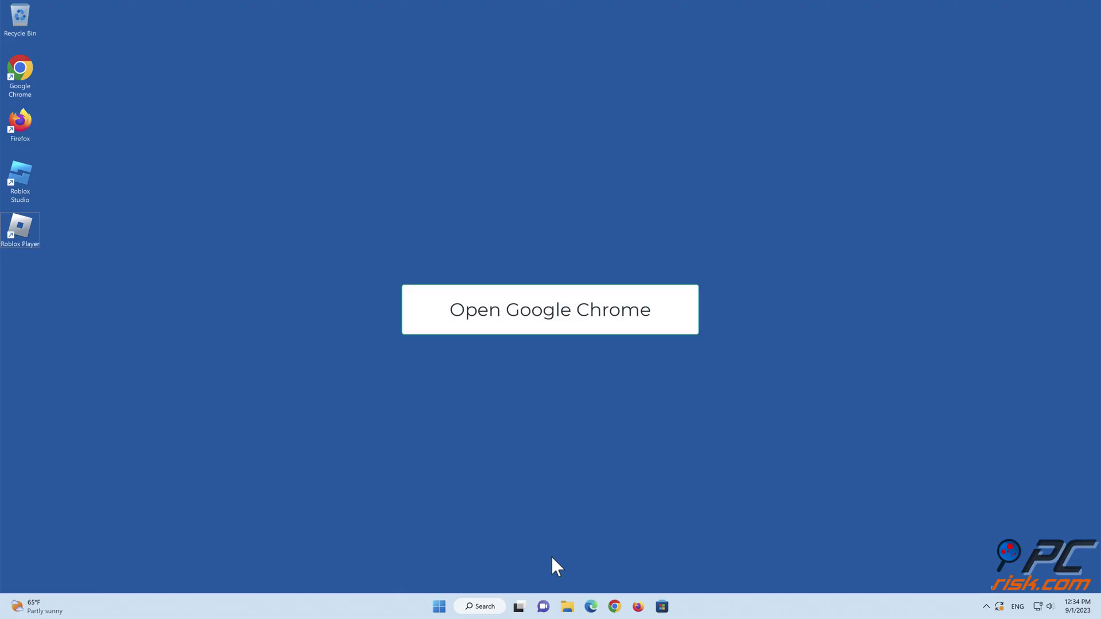
{"action": "left_click", "coordinate": [613, 601]}
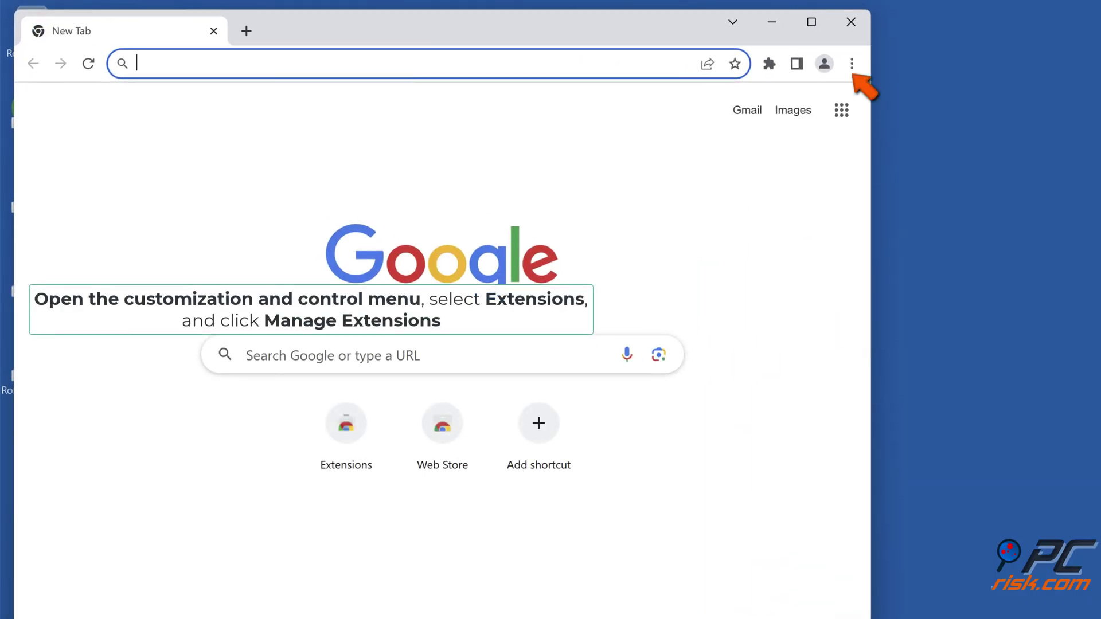
{"action": "left_click", "coordinate": [852, 64]}
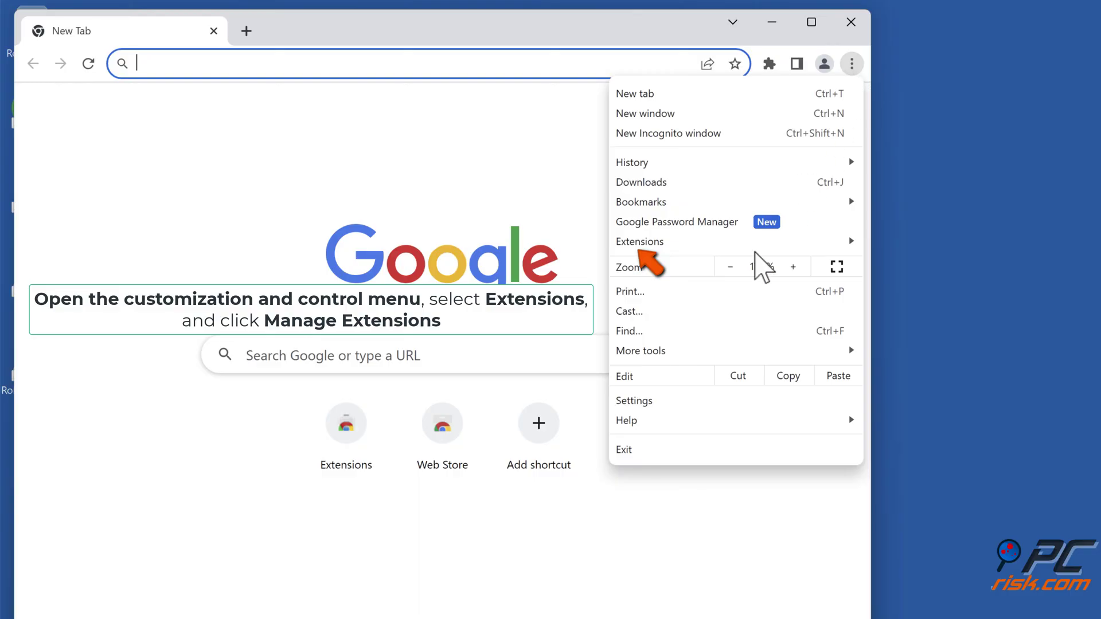
{"action": "mouse_move", "coordinate": [754, 248]}
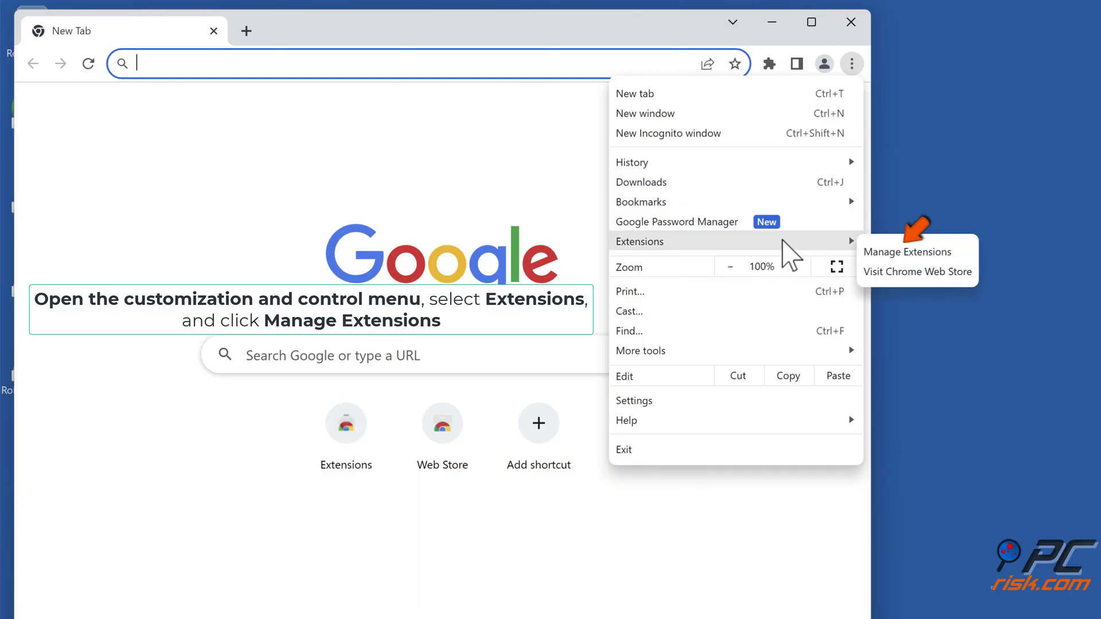
{"action": "left_click", "coordinate": [901, 254]}
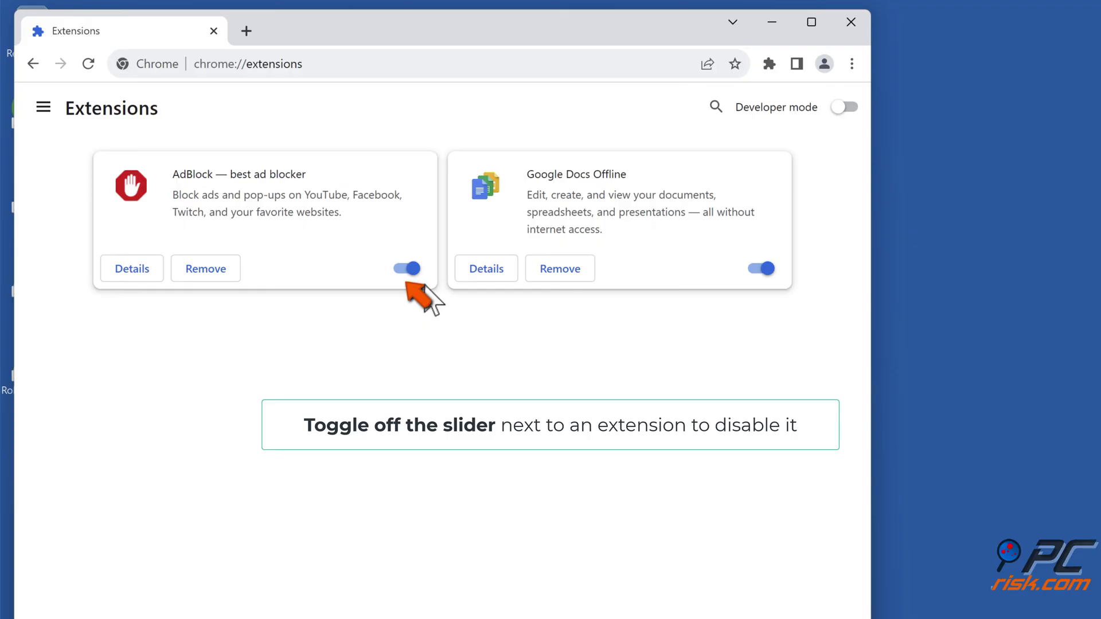
{"action": "left_click", "coordinate": [411, 269]}
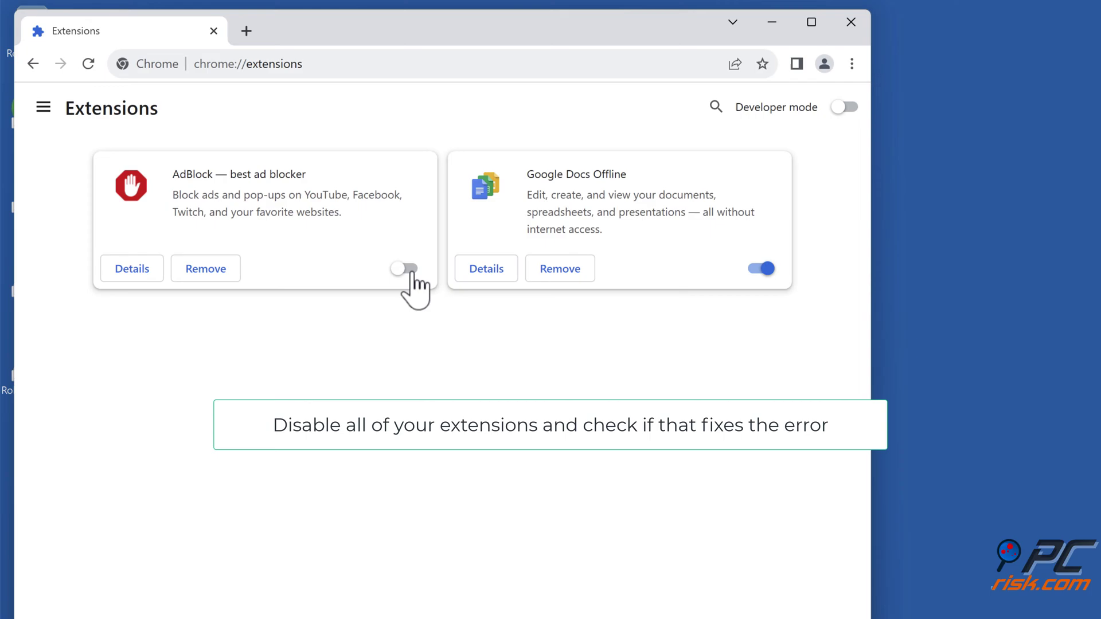
{"action": "left_click", "coordinate": [852, 23]}
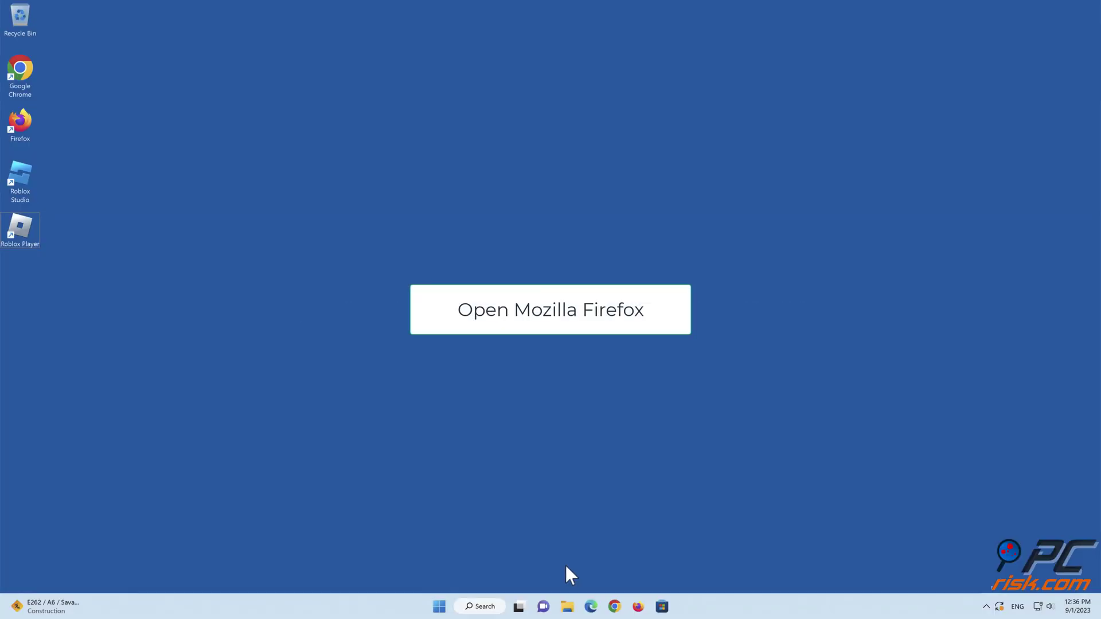
Step: Launch Firefox, disable AdBlock in Add-ons and themes, then close Firefox
{"action": "left_click", "coordinate": [637, 607]}
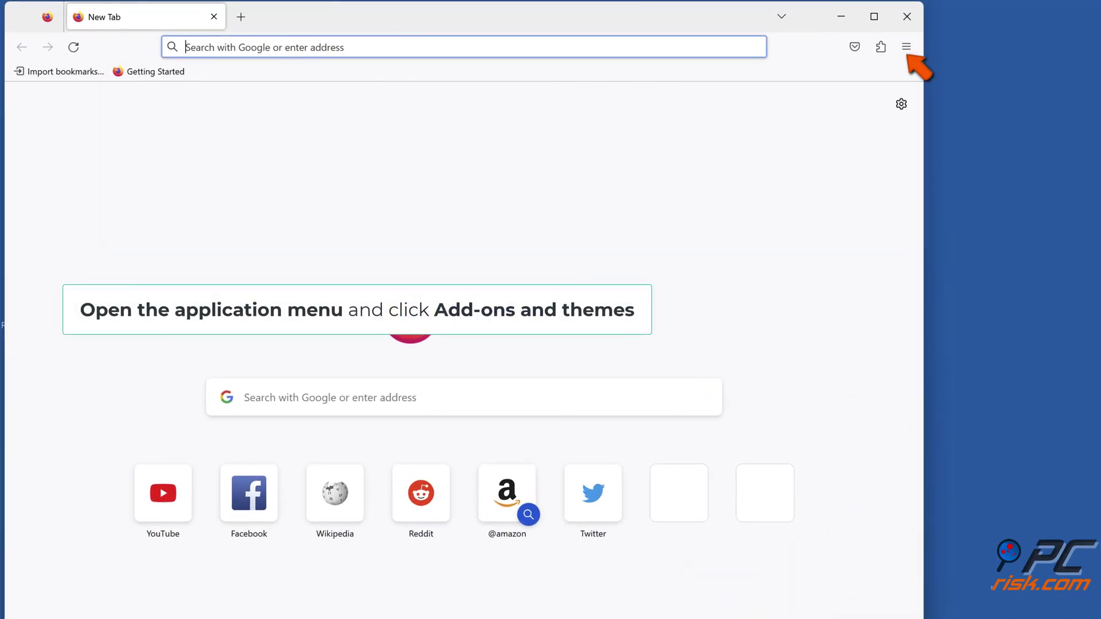
{"action": "left_click", "coordinate": [906, 47]}
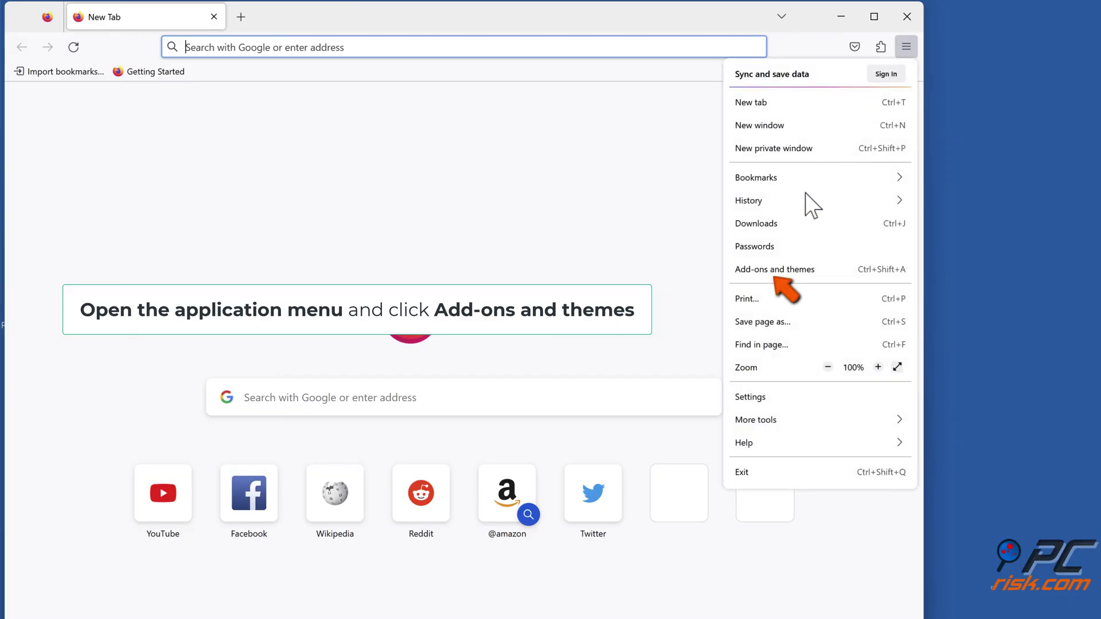
{"action": "left_click", "coordinate": [773, 272]}
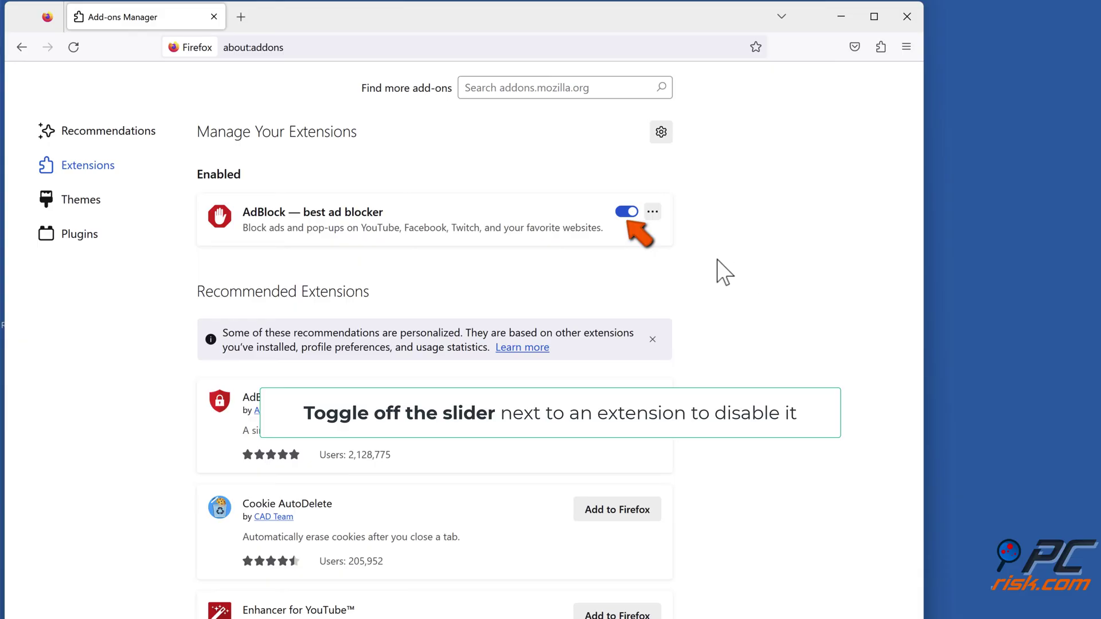
{"action": "left_click", "coordinate": [630, 213]}
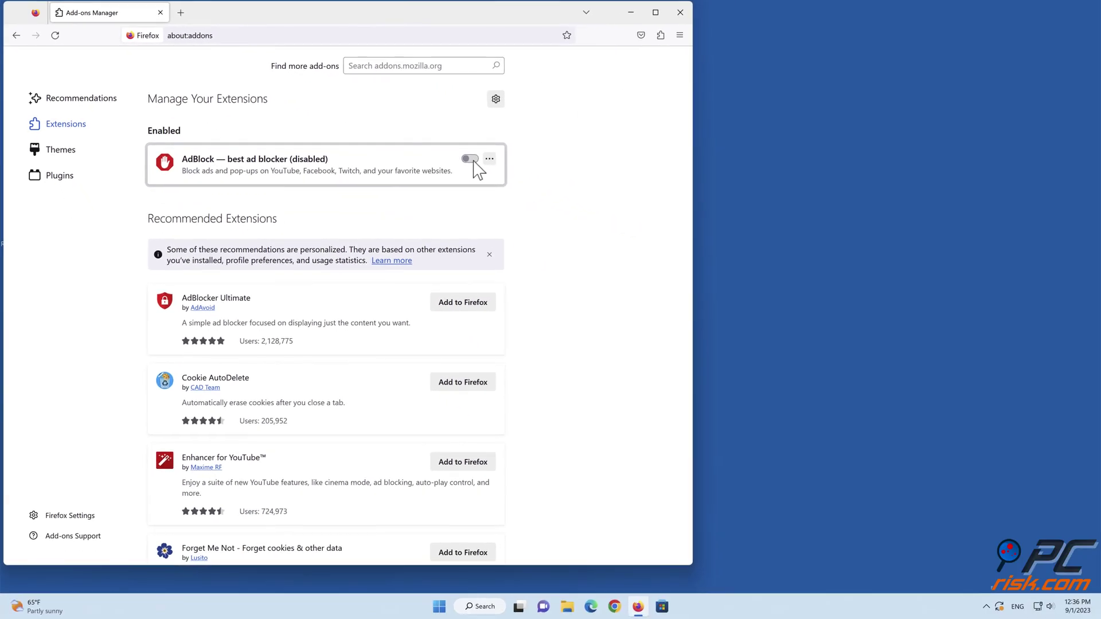
{"action": "left_click", "coordinate": [679, 13]}
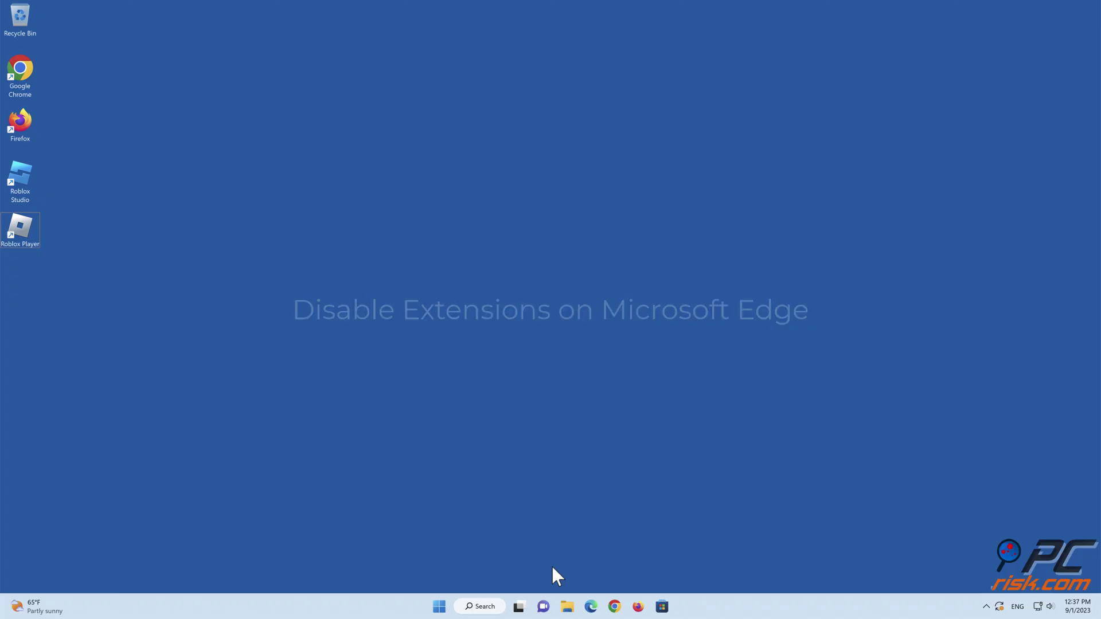
Step: Launch Edge, toggle off AdBlock on the Manage extensions page, then close Edge
{"action": "left_click", "coordinate": [590, 607]}
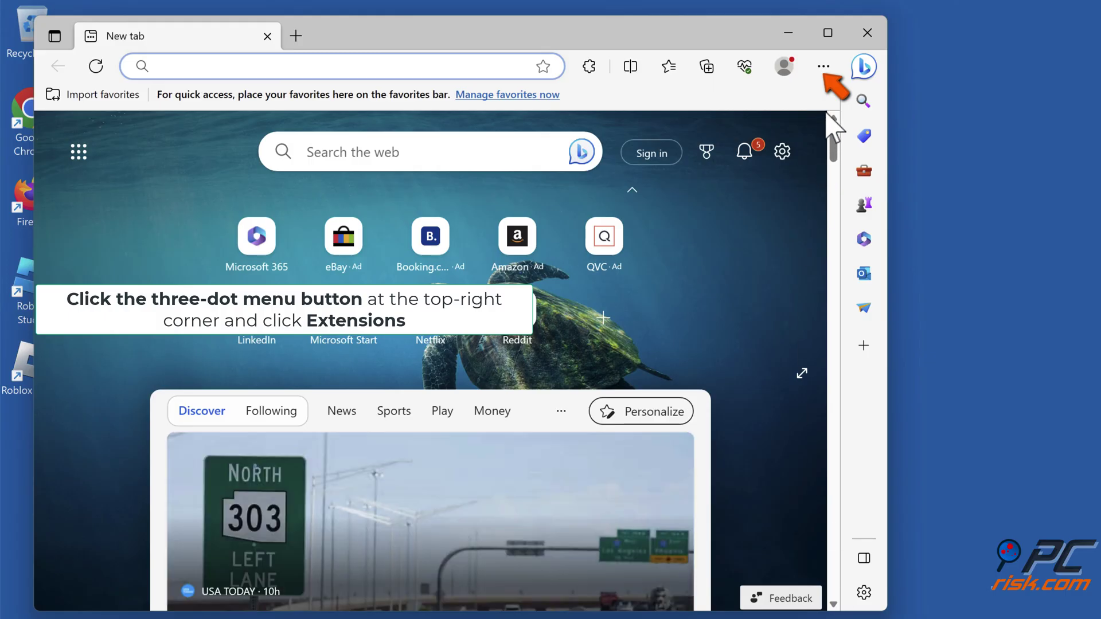
{"action": "left_click", "coordinate": [824, 72]}
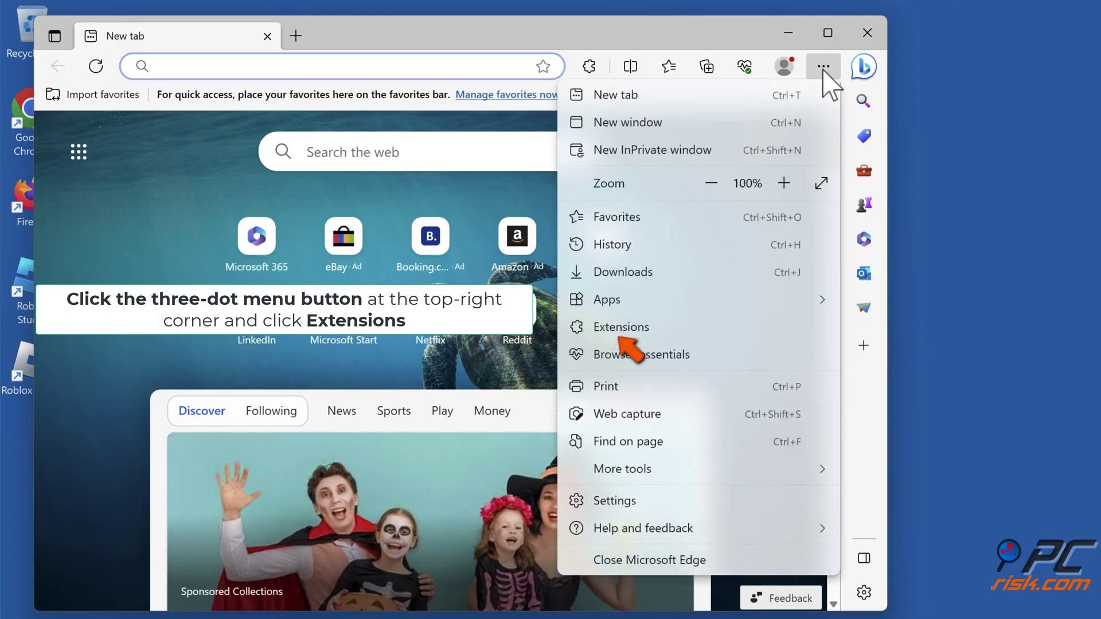
{"action": "left_click", "coordinate": [615, 336]}
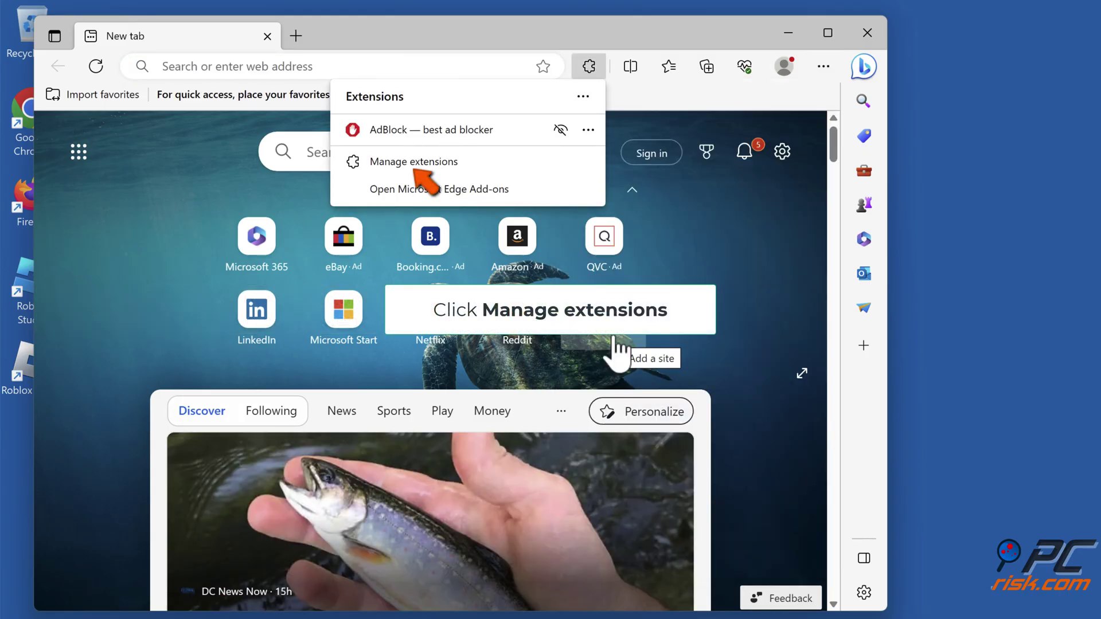
{"action": "left_click", "coordinate": [415, 163]}
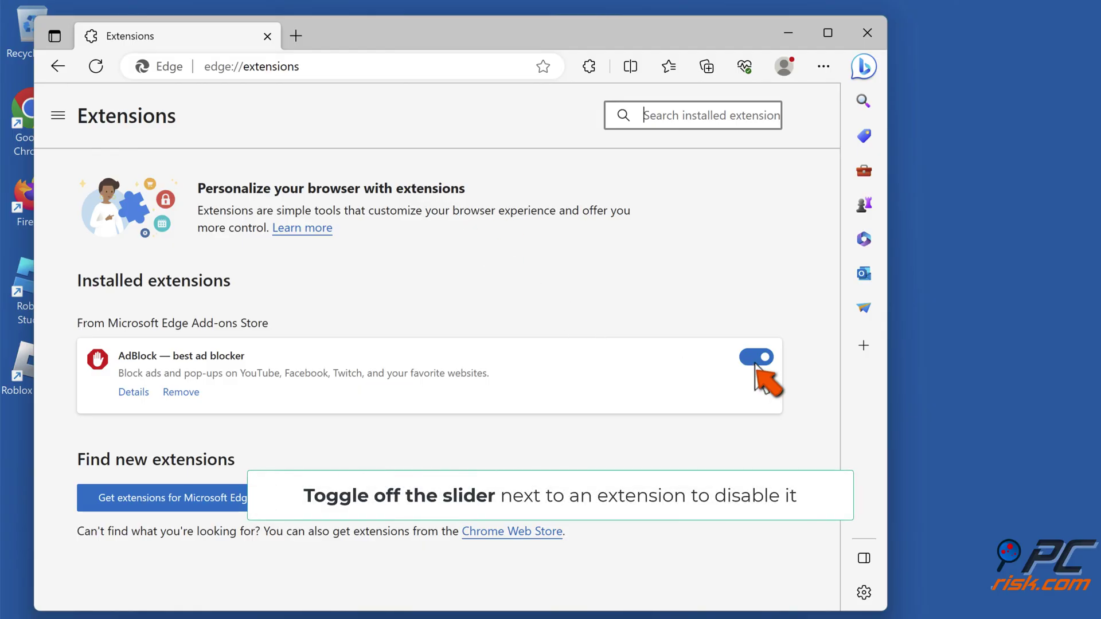
{"action": "left_click", "coordinate": [756, 358]}
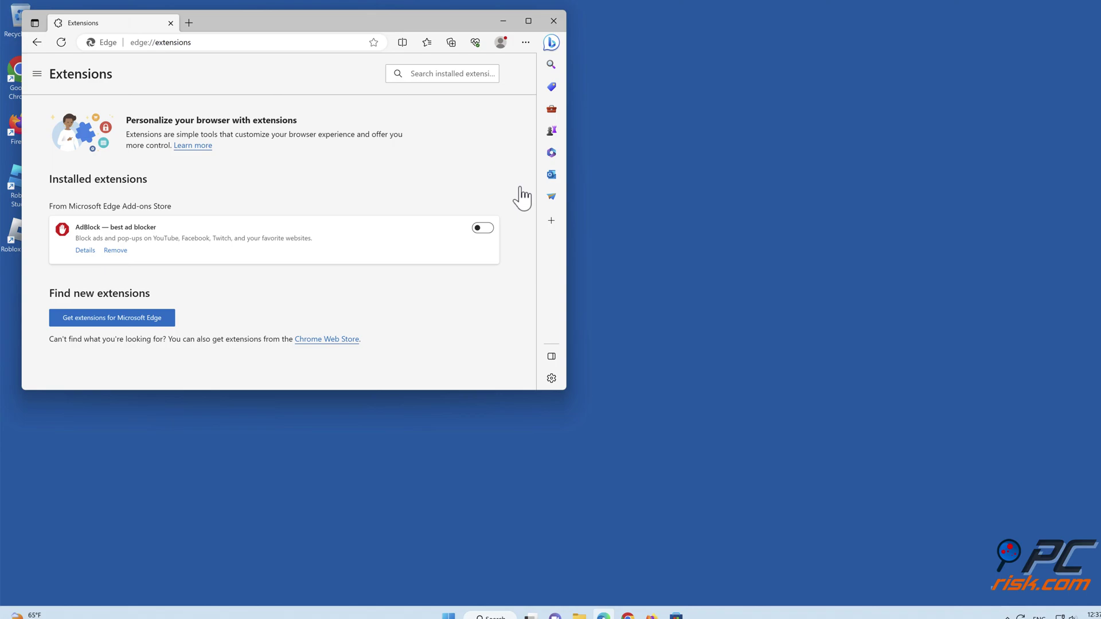
{"action": "left_click", "coordinate": [549, 21]}
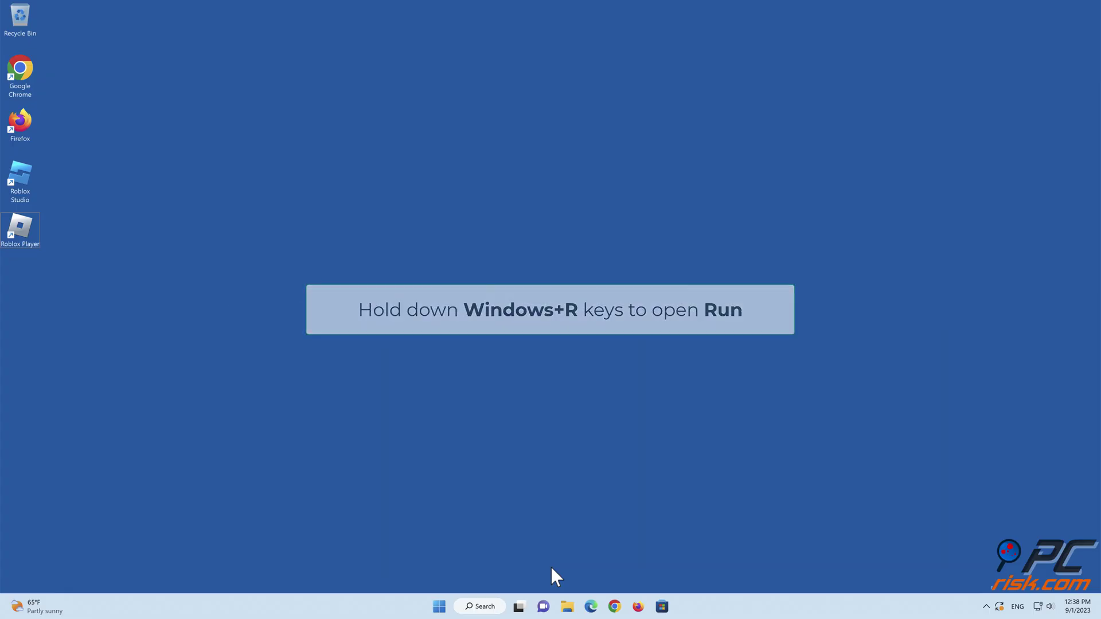
Step: Launch cmd from the Win+R Run box with administrator rights
{"action": "key", "text": "super+r"}
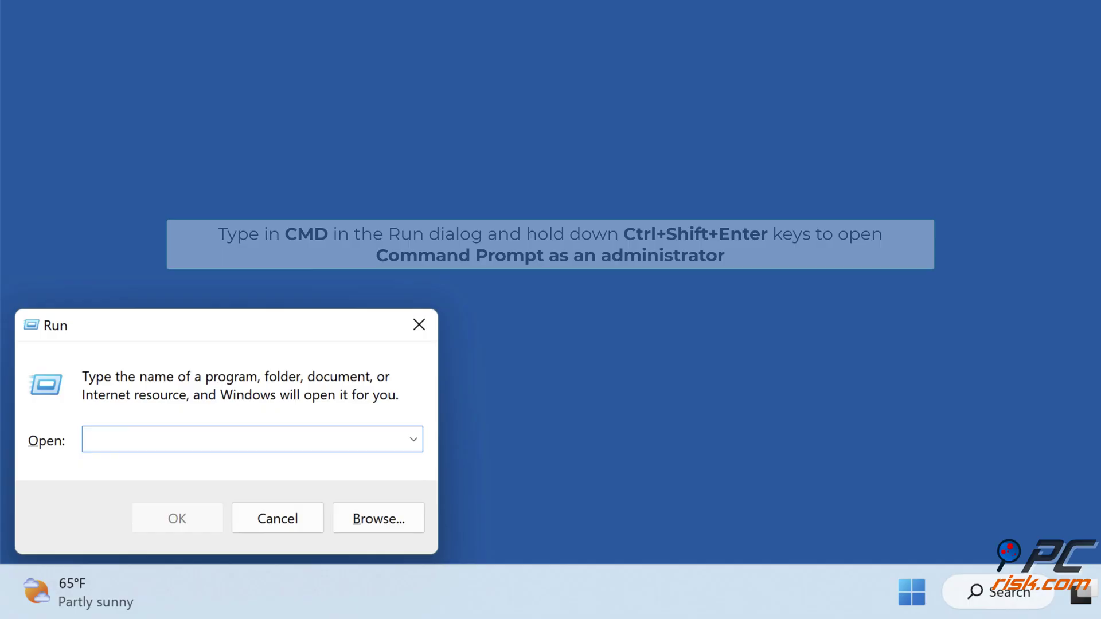
{"action": "type", "text": "cmd"}
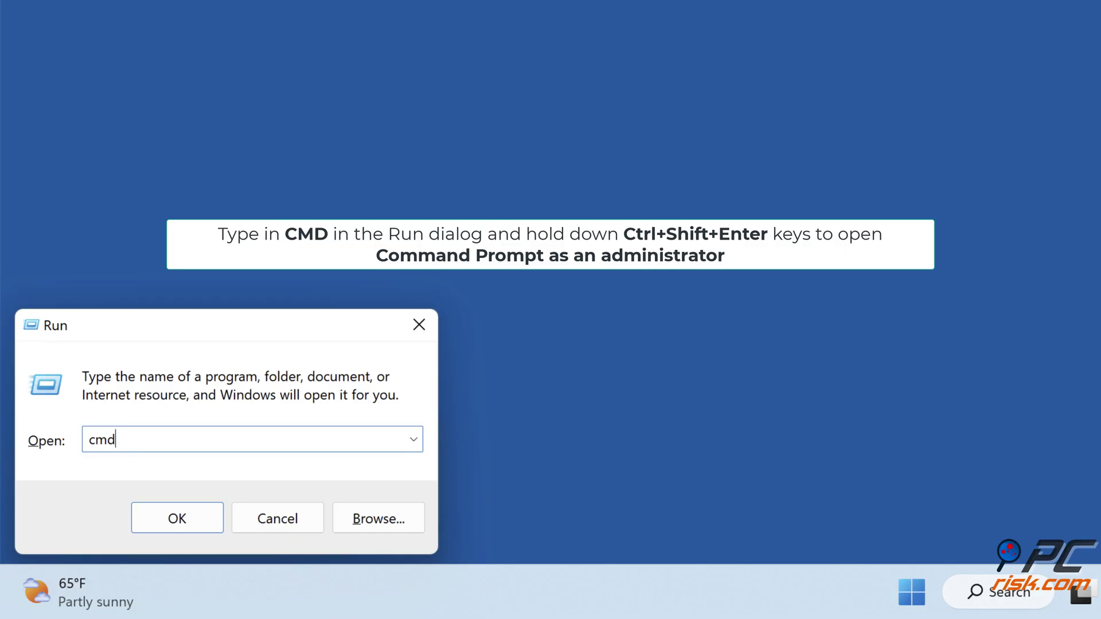
{"action": "key", "text": "ctrl+shift+Return"}
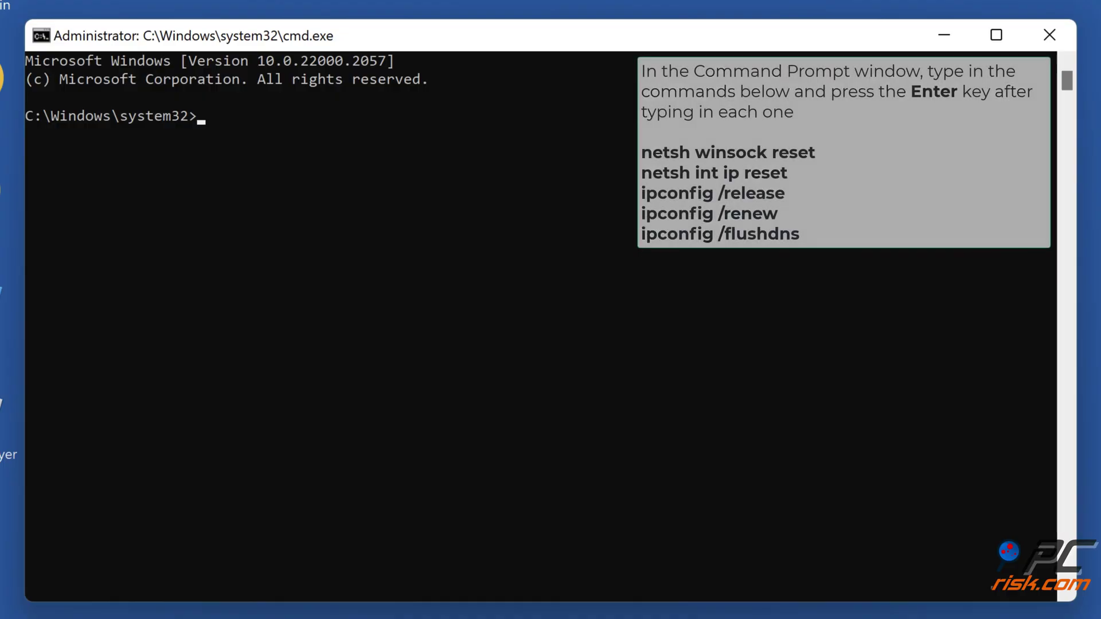
Step: Reset Winsock and IP settings with netsh winsock reset and netsh int ip reset
{"action": "type", "text": "netsh"}
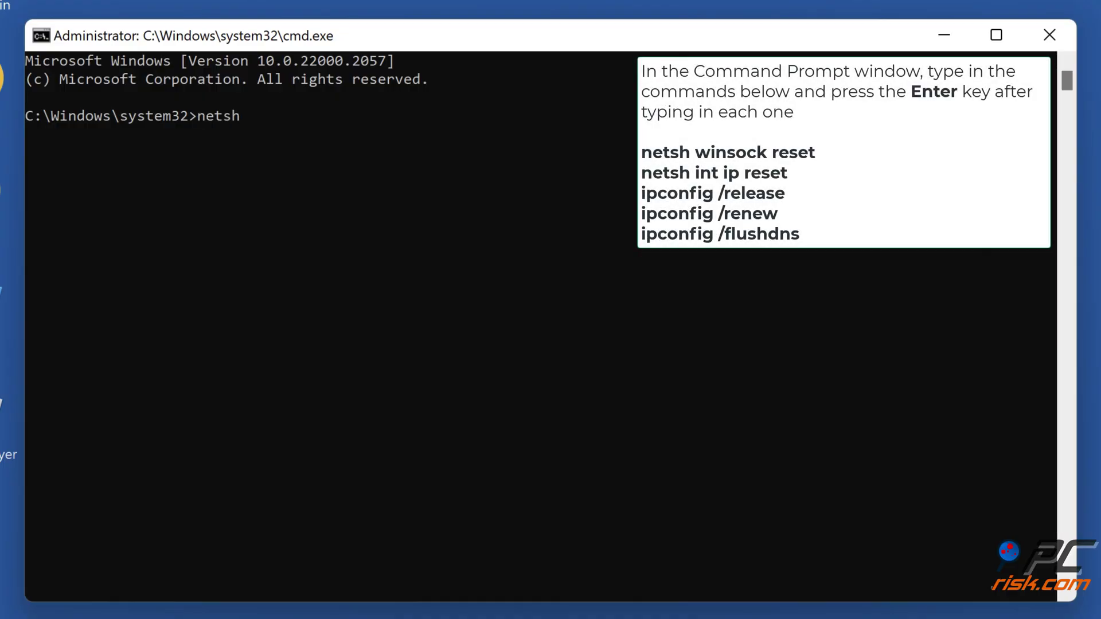
{"action": "type", "text": " winsock reset"}
{"action": "key", "text": "Return"}
{"action": "type", "text": "netsh int i"}
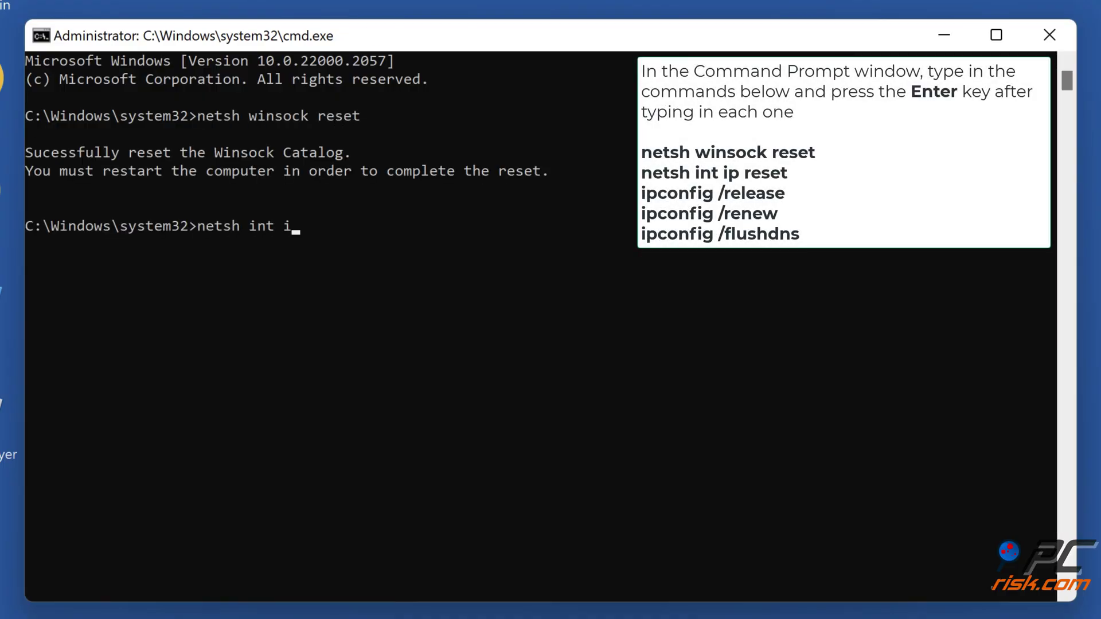
{"action": "type", "text": "p reset"}
{"action": "key", "text": "Return"}
Step: Release and renew the IP address, then flush the DNS cache with ipconfig /flushdns
{"action": "type", "text": "ipconfig /release"}
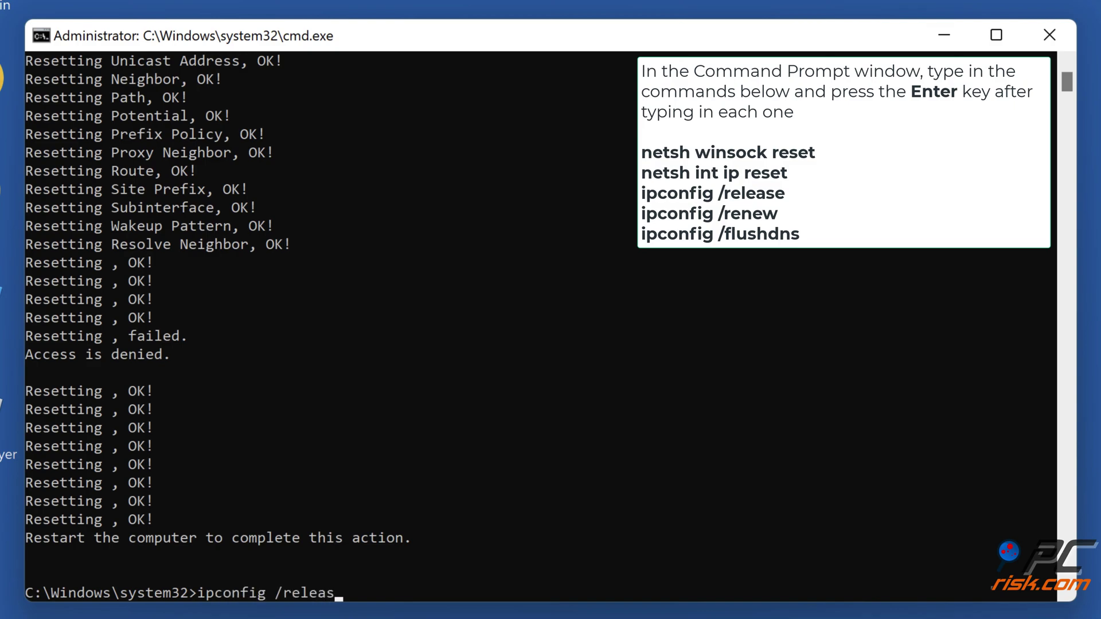
{"action": "key", "text": "Return"}
{"action": "type", "text": "ipconfig /renew"}
{"action": "key", "text": "Return"}
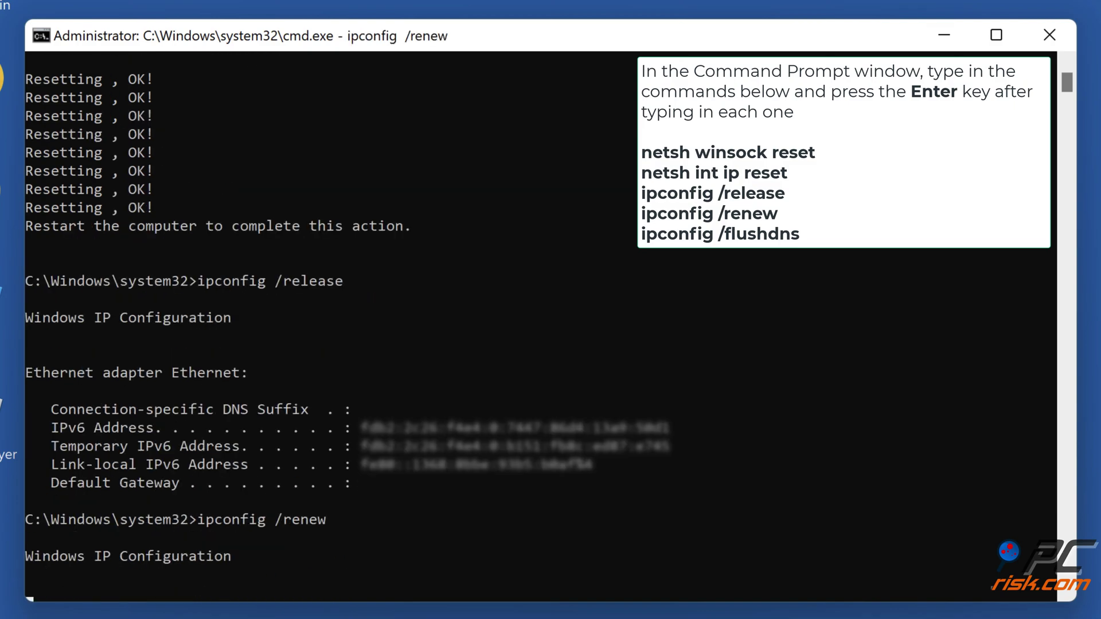
{"action": "type", "text": "ipconfig /flushdns"}
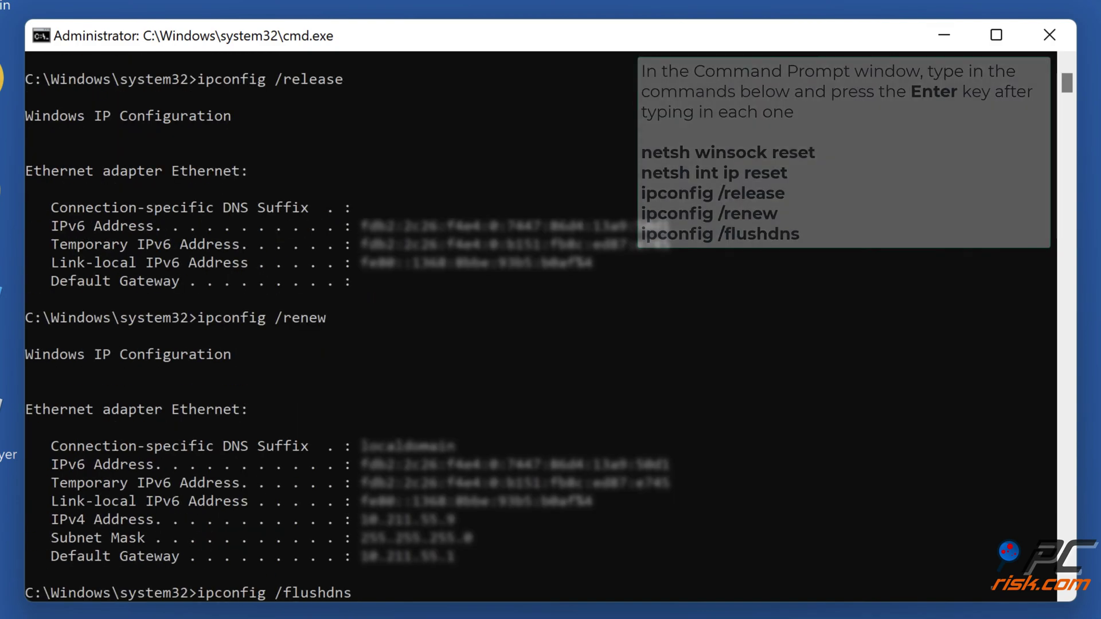
{"action": "key", "text": "Return"}
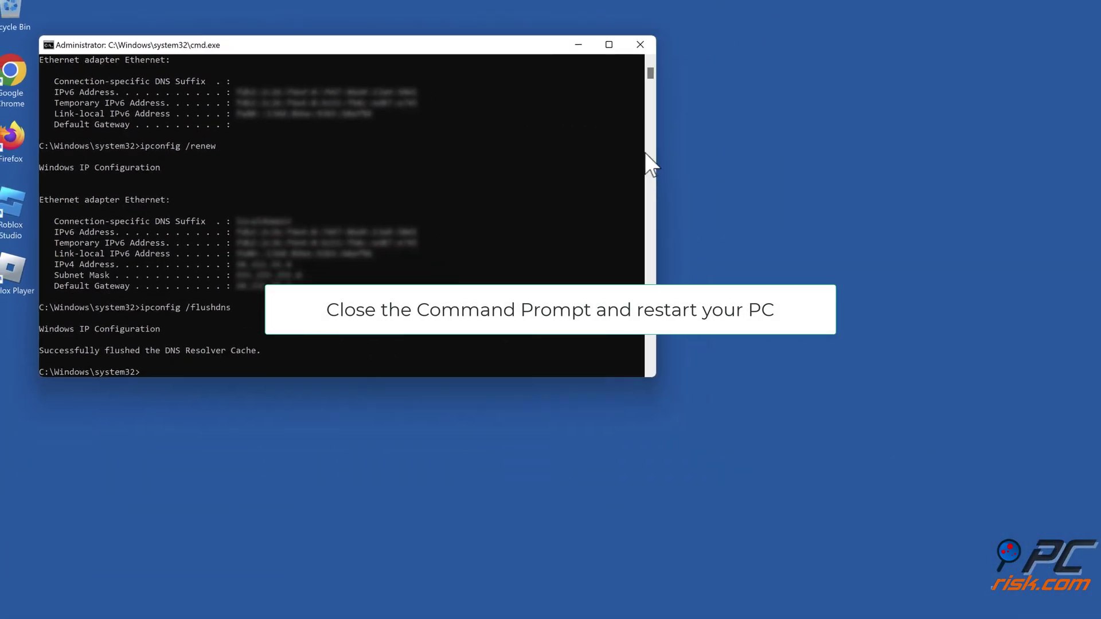
Step: Close Command Prompt and restart Windows from the Start menu's power options
{"action": "left_click", "coordinate": [525, 51]}
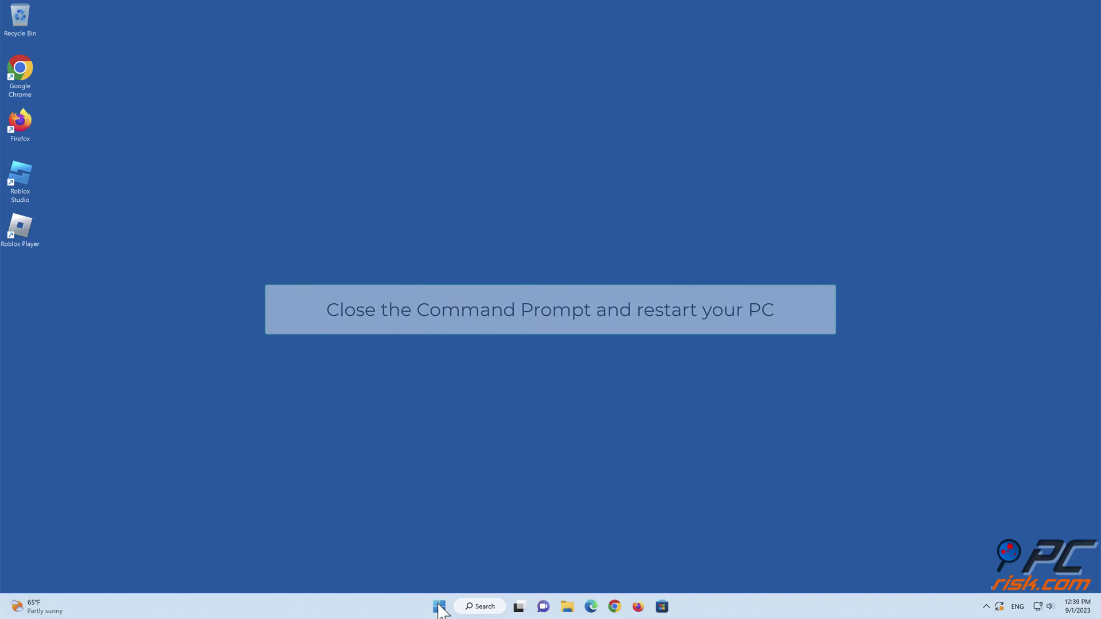
{"action": "left_click", "coordinate": [439, 606]}
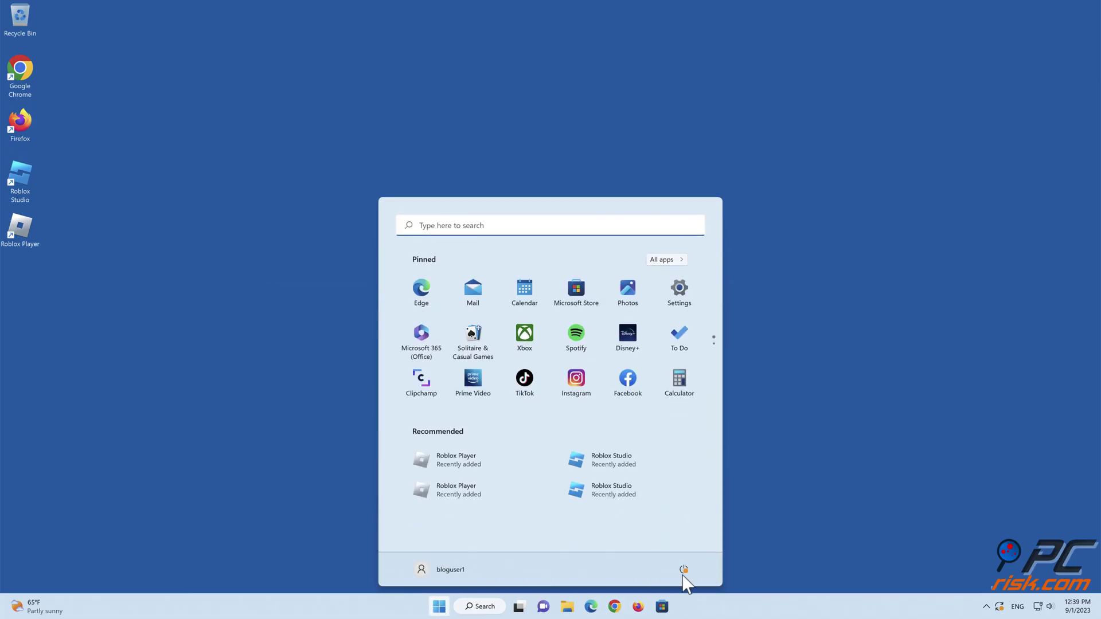
{"action": "left_click", "coordinate": [683, 569]}
{"action": "left_click", "coordinate": [638, 550]}
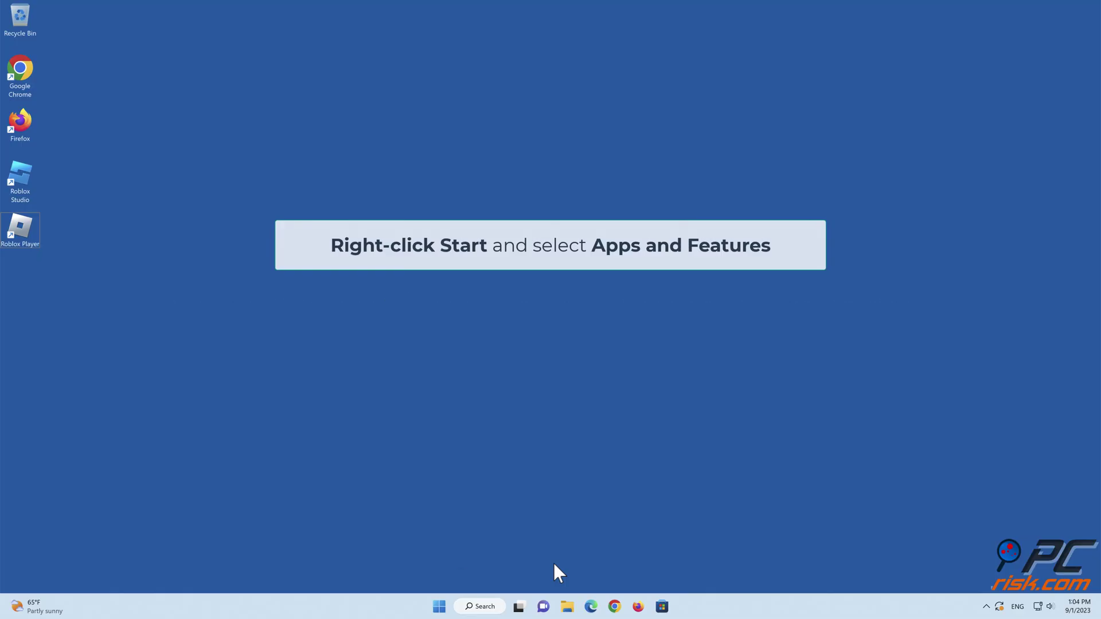
Step: Open Apps & features from the Start button's right-click menu and open Roblox's options
{"action": "right_click", "coordinate": [443, 610]}
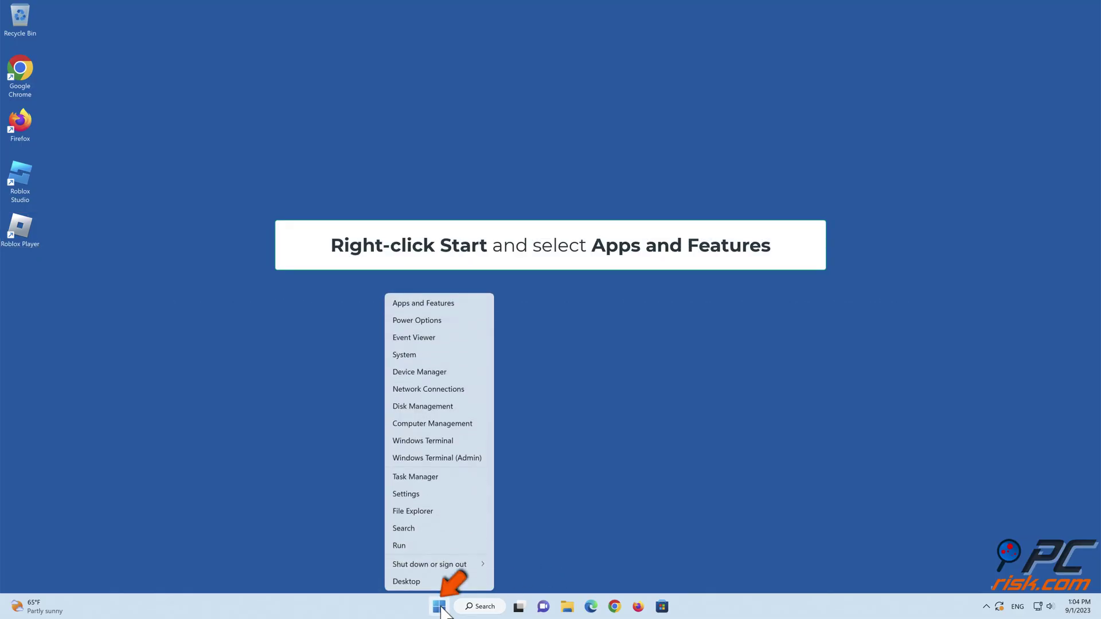
{"action": "left_click", "coordinate": [425, 308]}
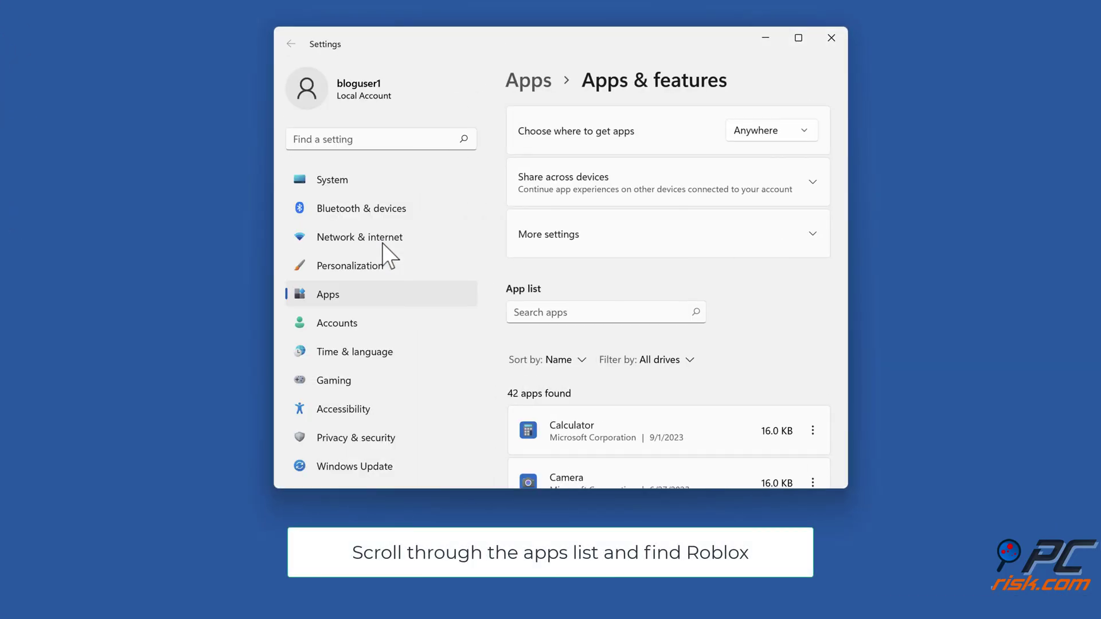
{"action": "scroll", "coordinate": [750, 267], "scroll_direction": "down", "scroll_amount": 15}
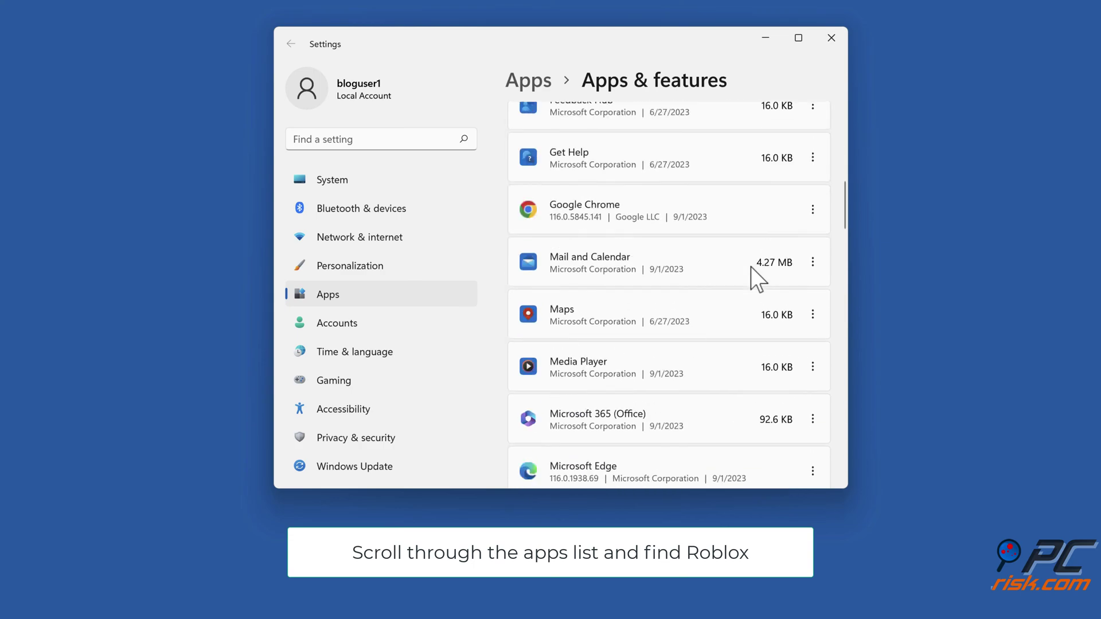
{"action": "scroll", "coordinate": [751, 267], "scroll_direction": "down", "scroll_amount": 5}
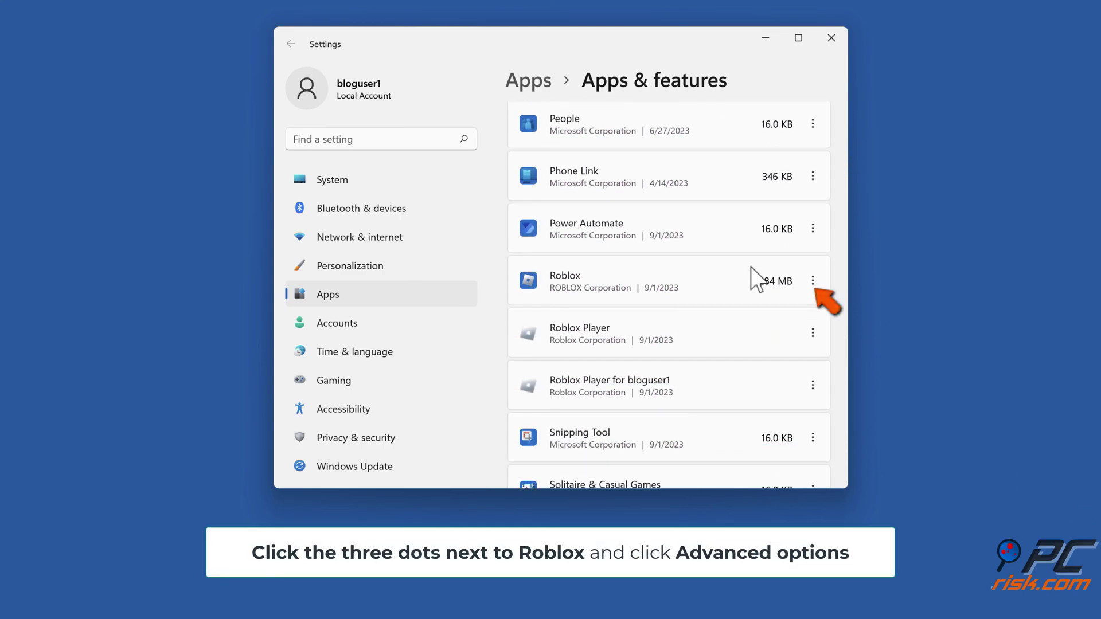
{"action": "left_click", "coordinate": [813, 282]}
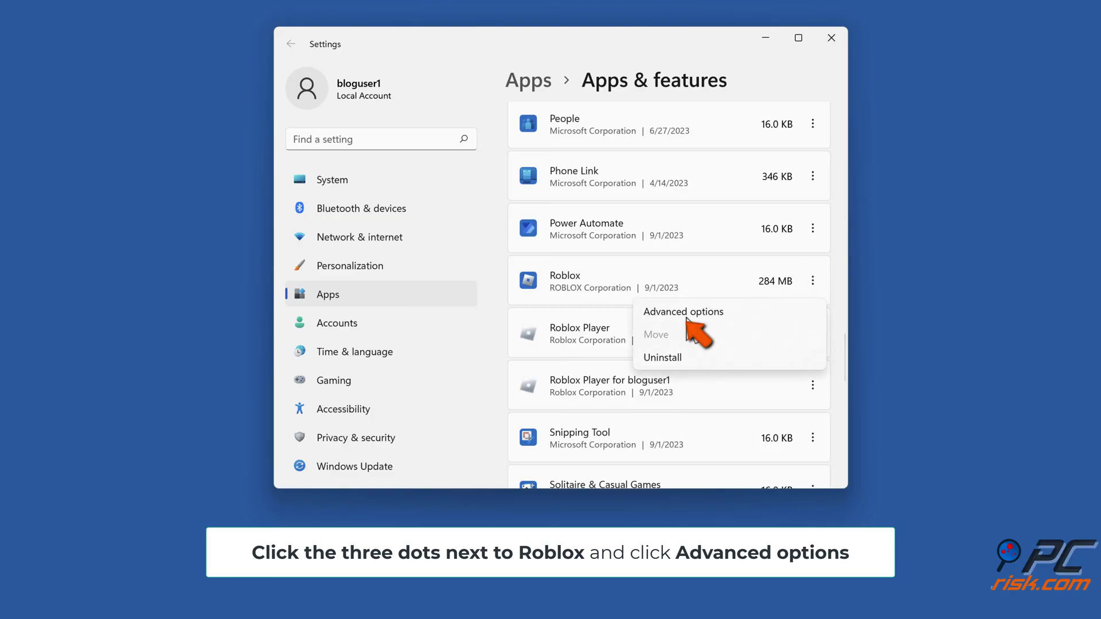
Step: Open Roblox's Advanced options, run Repair, then Reset and confirm deleting its data
{"action": "left_click", "coordinate": [687, 314]}
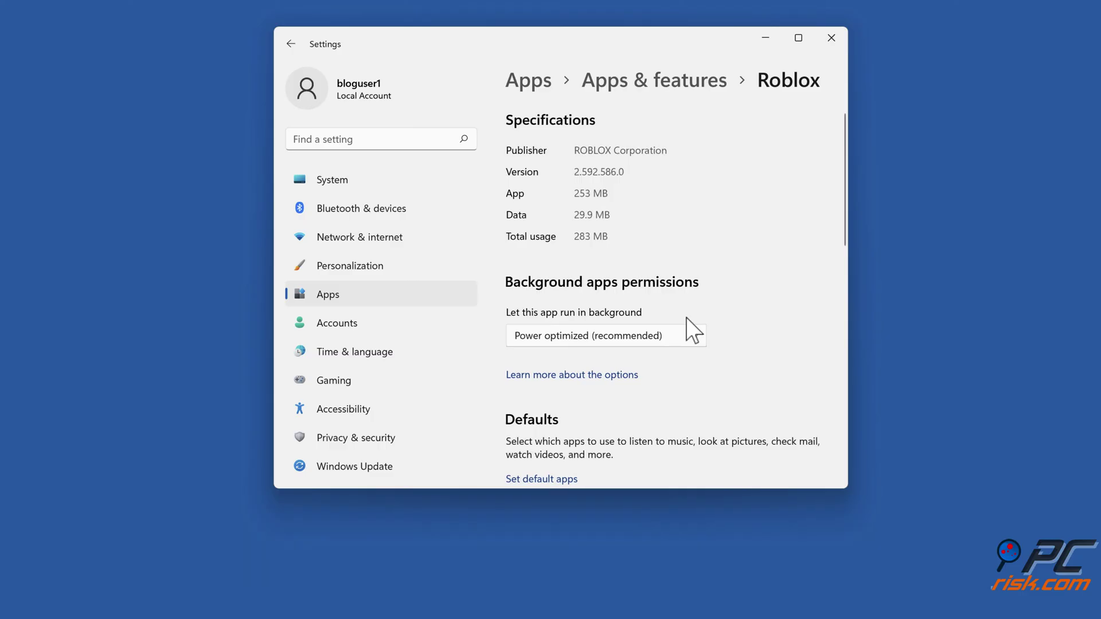
{"action": "scroll", "coordinate": [686, 319], "scroll_direction": "down", "scroll_amount": 1}
{"action": "scroll", "coordinate": [686, 318], "scroll_direction": "down", "scroll_amount": 6}
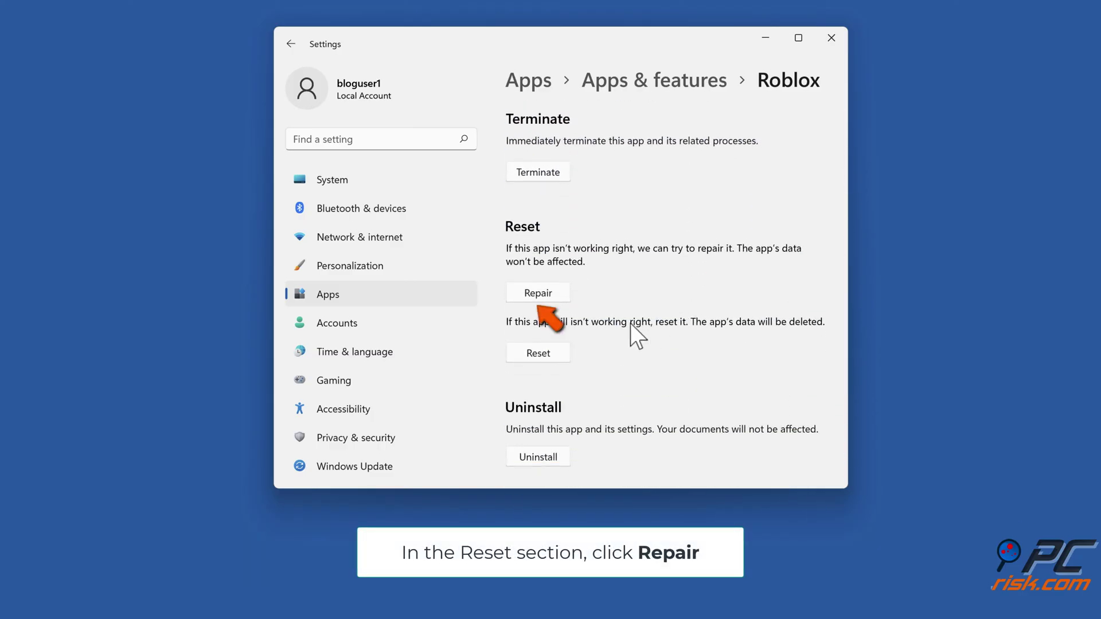
{"action": "left_click", "coordinate": [538, 293]}
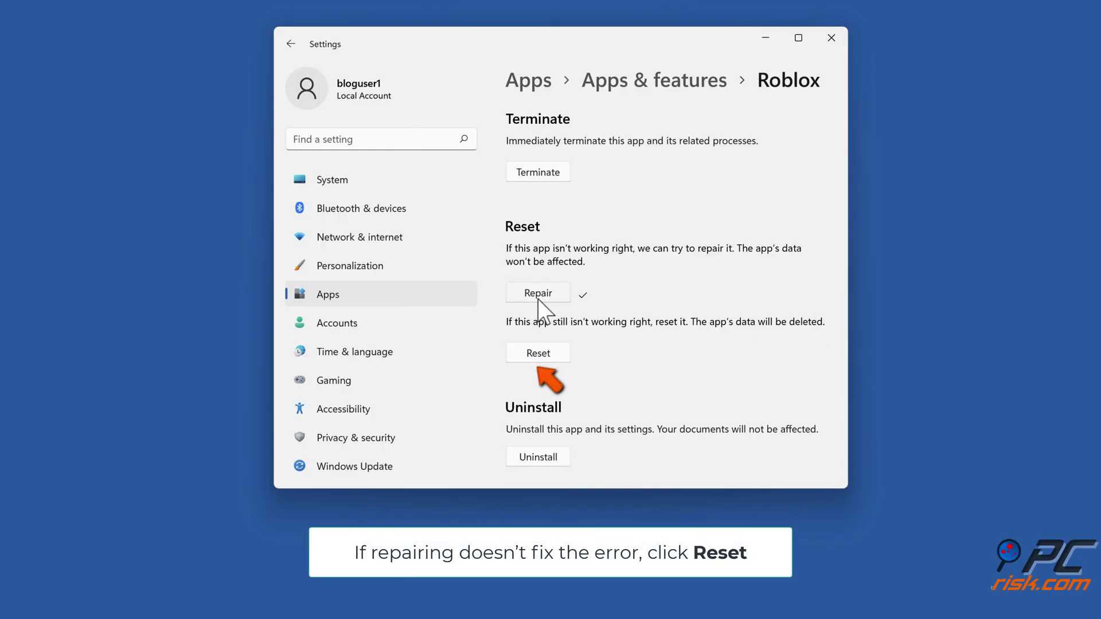
{"action": "left_click", "coordinate": [536, 361]}
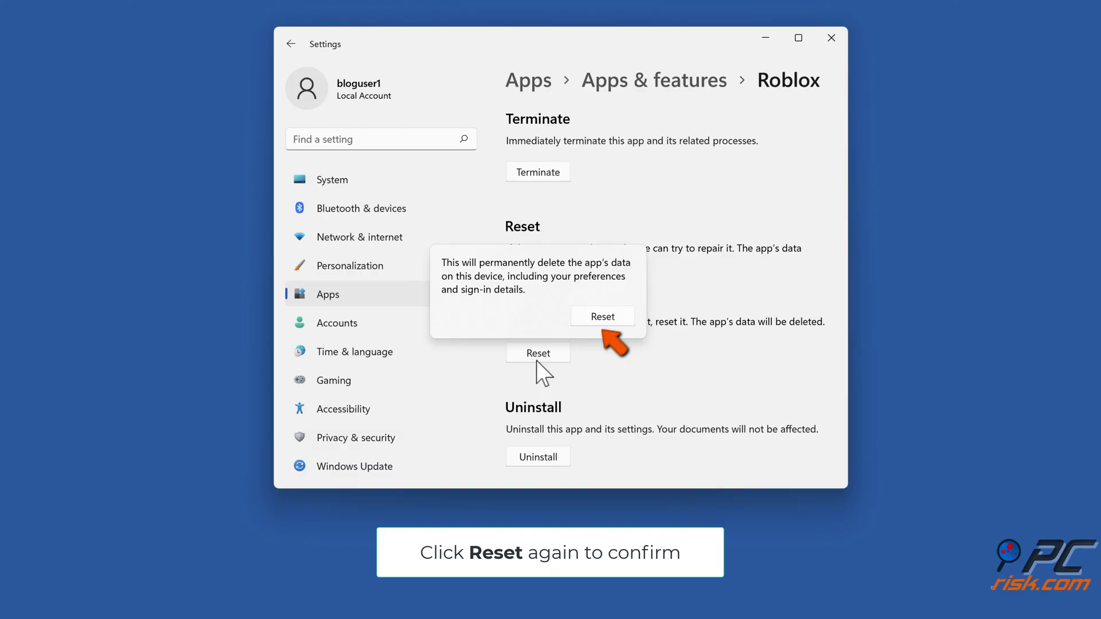
{"action": "left_click", "coordinate": [604, 320]}
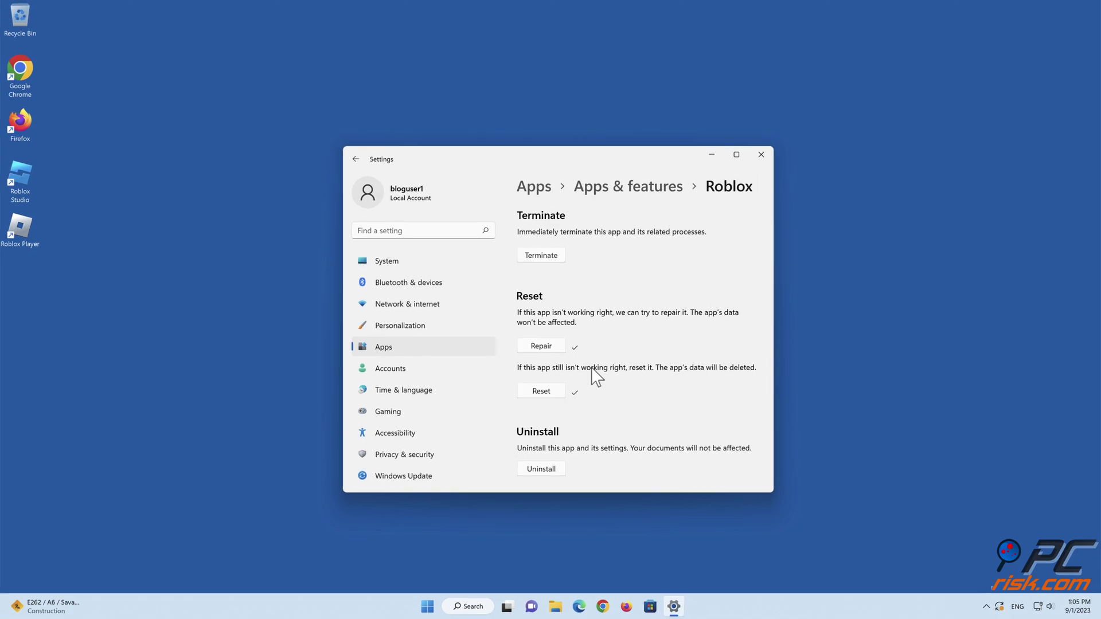
Step: Close Settings, find Roblox in the Microsoft Store with a 'roblox' search, and launch it
{"action": "left_click", "coordinate": [761, 155]}
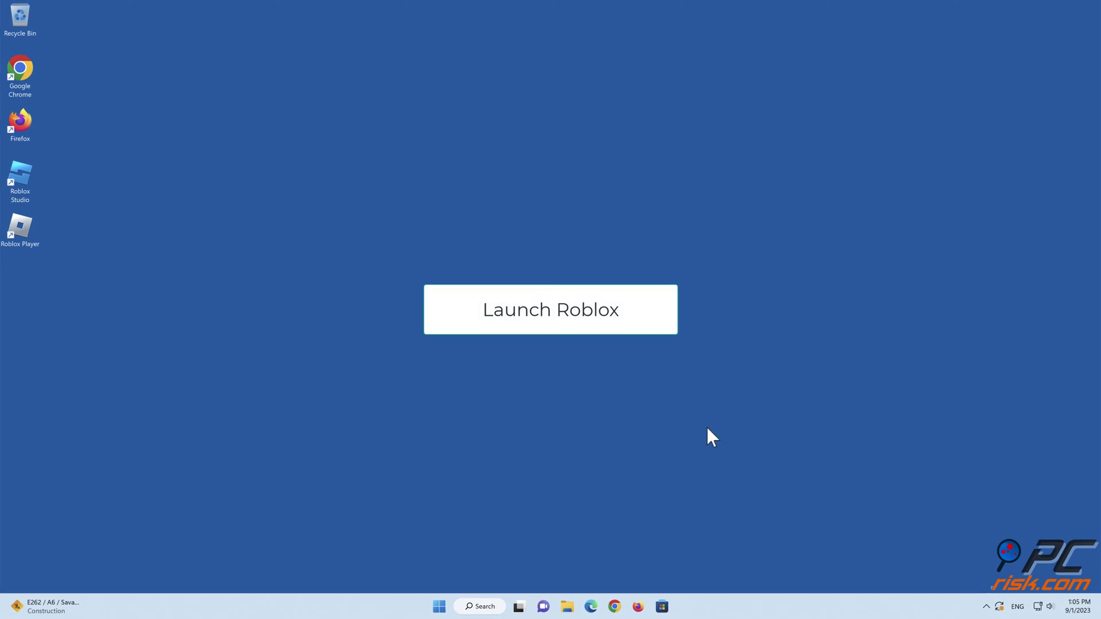
{"action": "left_click", "coordinate": [662, 608]}
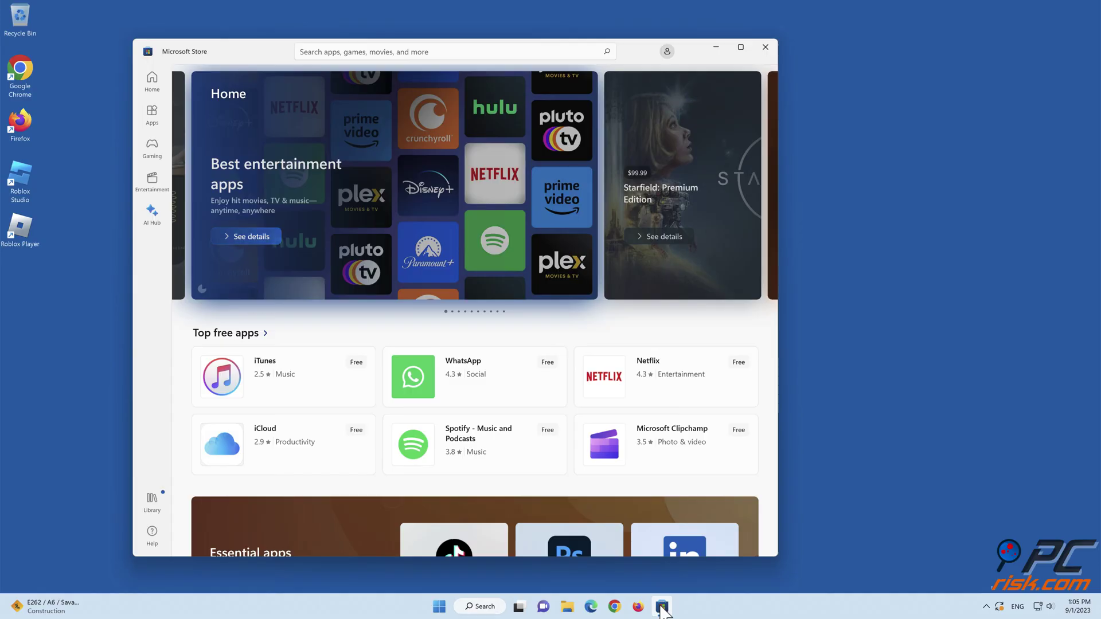
{"action": "left_click", "coordinate": [481, 50]}
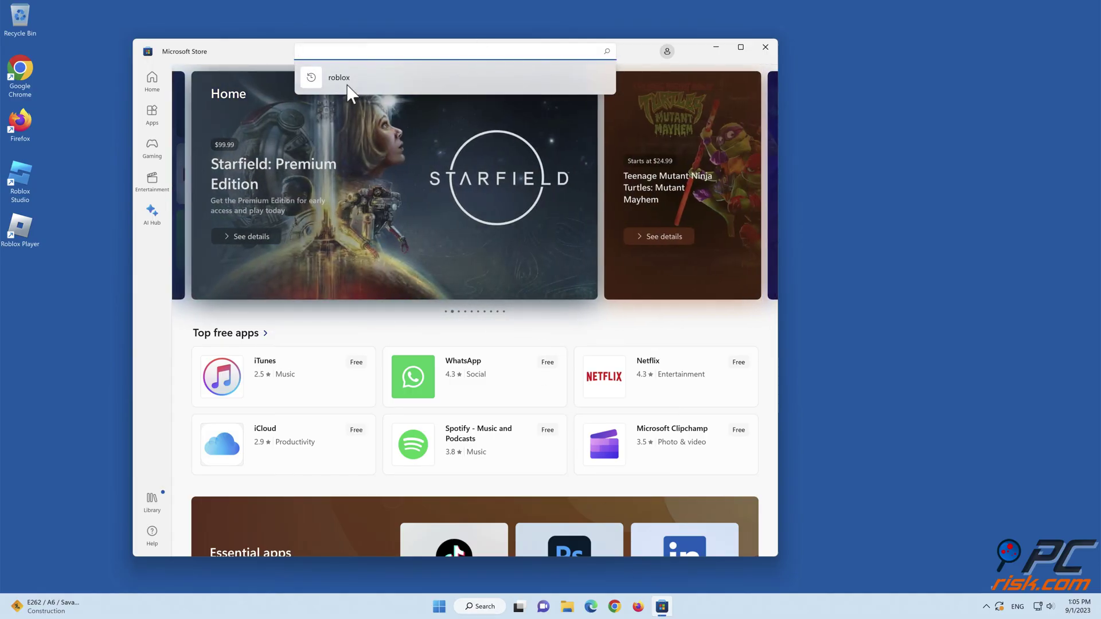
{"action": "left_click", "coordinate": [346, 83]}
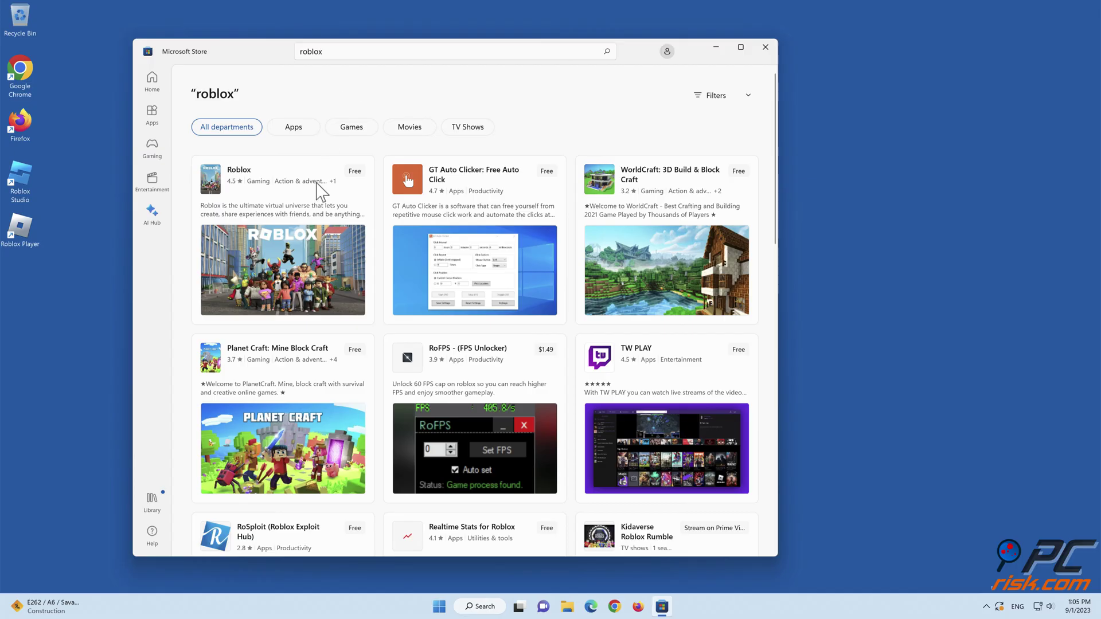
{"action": "left_click", "coordinate": [293, 256]}
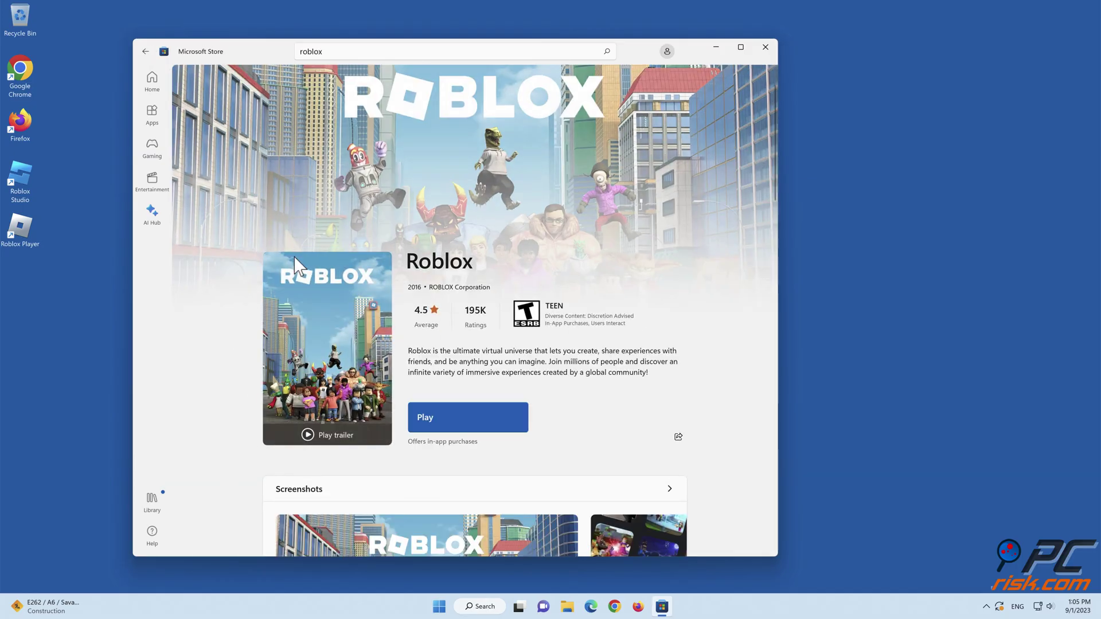
{"action": "left_click", "coordinate": [450, 416]}
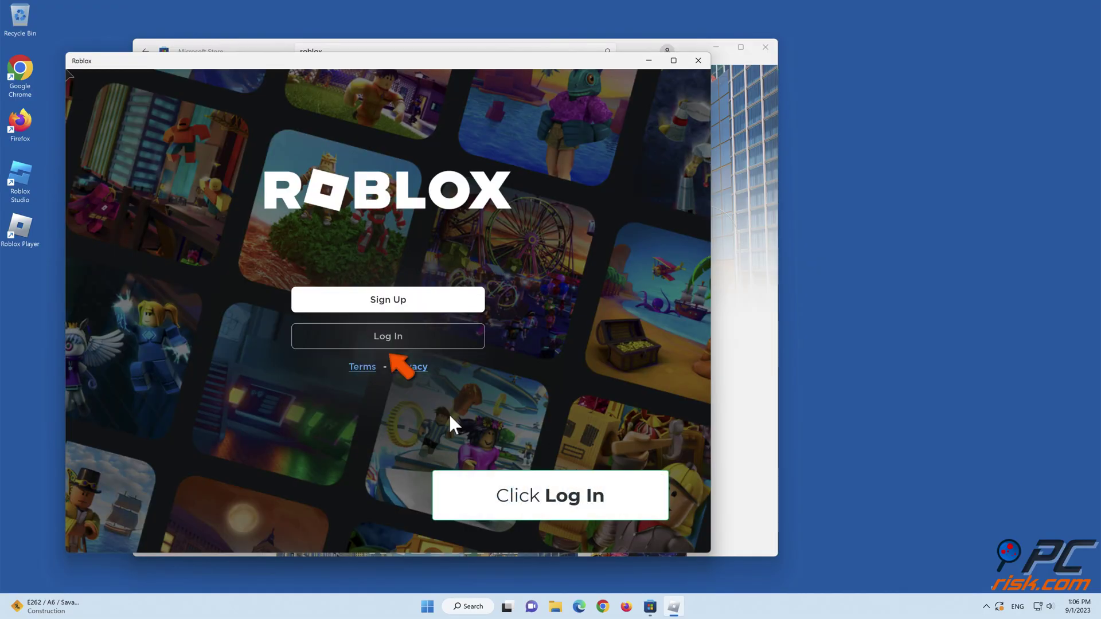
Step: Log in to Roblox with the account username and password
{"action": "left_click", "coordinate": [399, 337]}
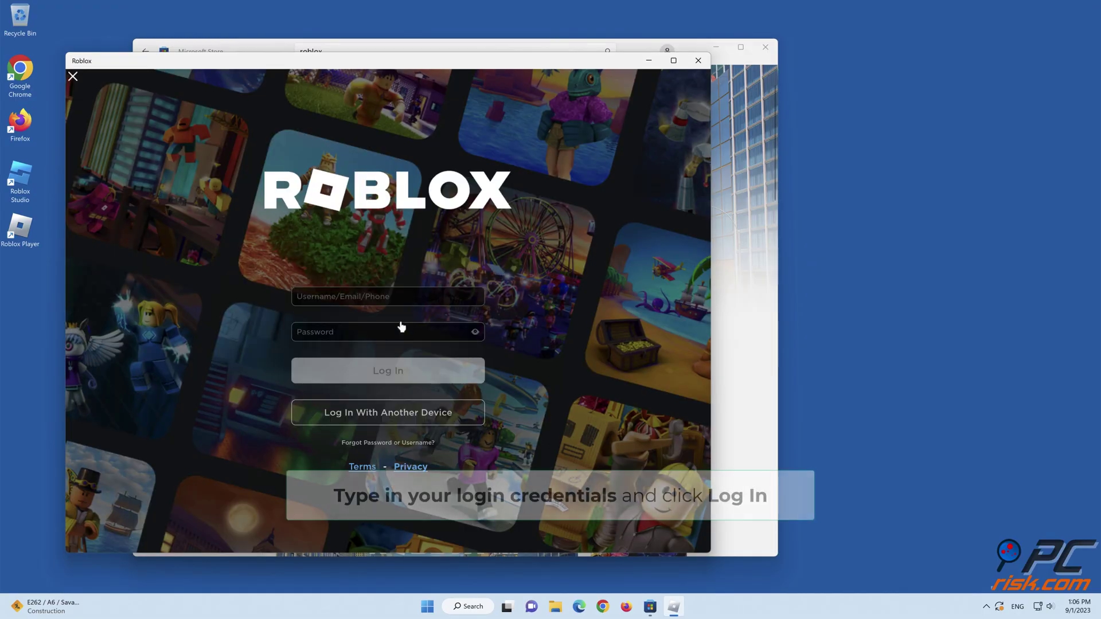
{"action": "left_click", "coordinate": [410, 297]}
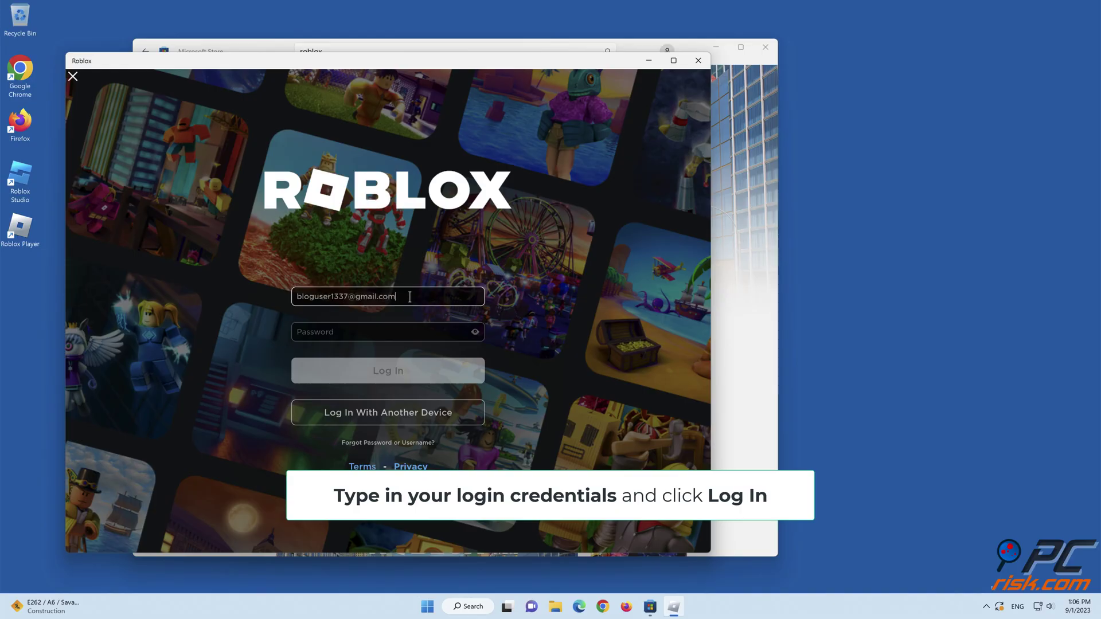
{"action": "left_click", "coordinate": [407, 330]}
{"action": "type", "text": "••"}
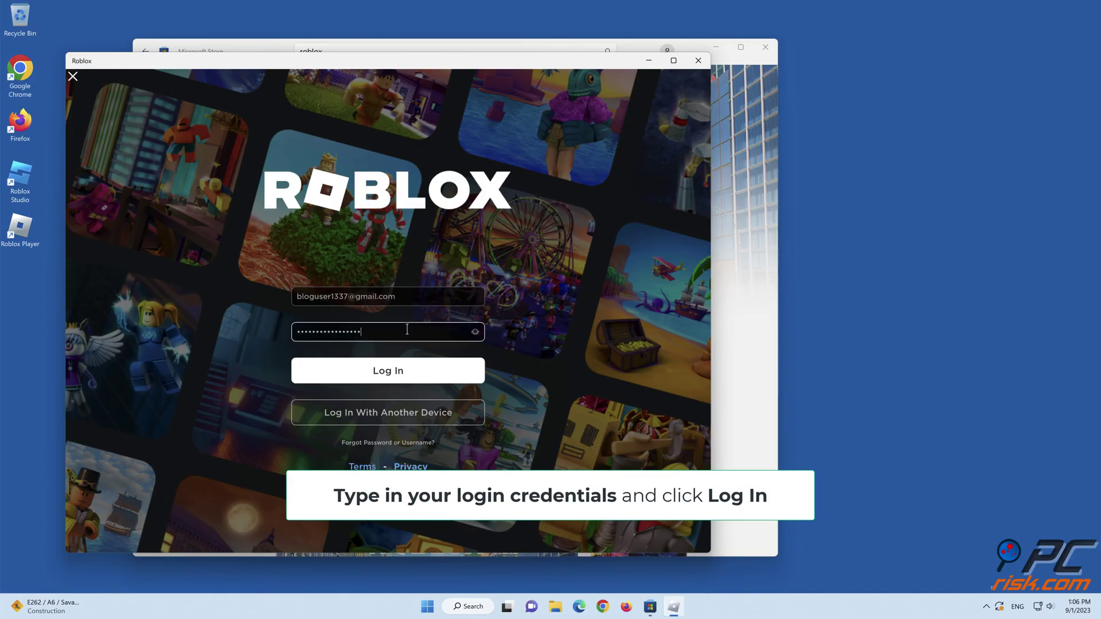
{"action": "type", "text": "••"}
{"action": "left_click", "coordinate": [389, 372]}
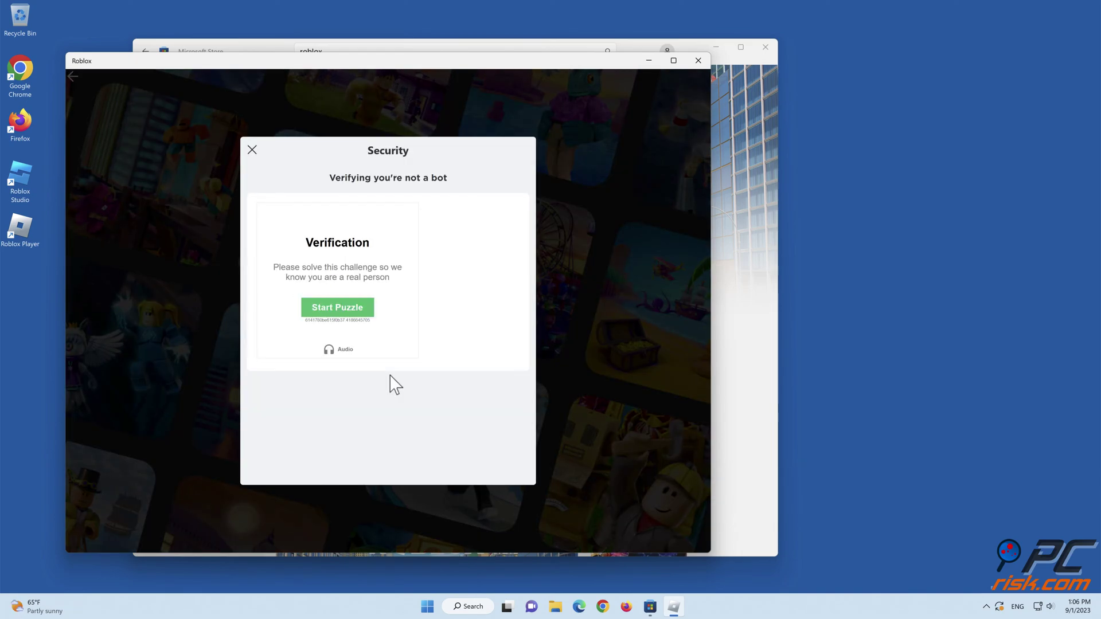
Step: Dismiss the security verification dialog, then close Roblox and the Microsoft Store
{"action": "left_click", "coordinate": [252, 149]}
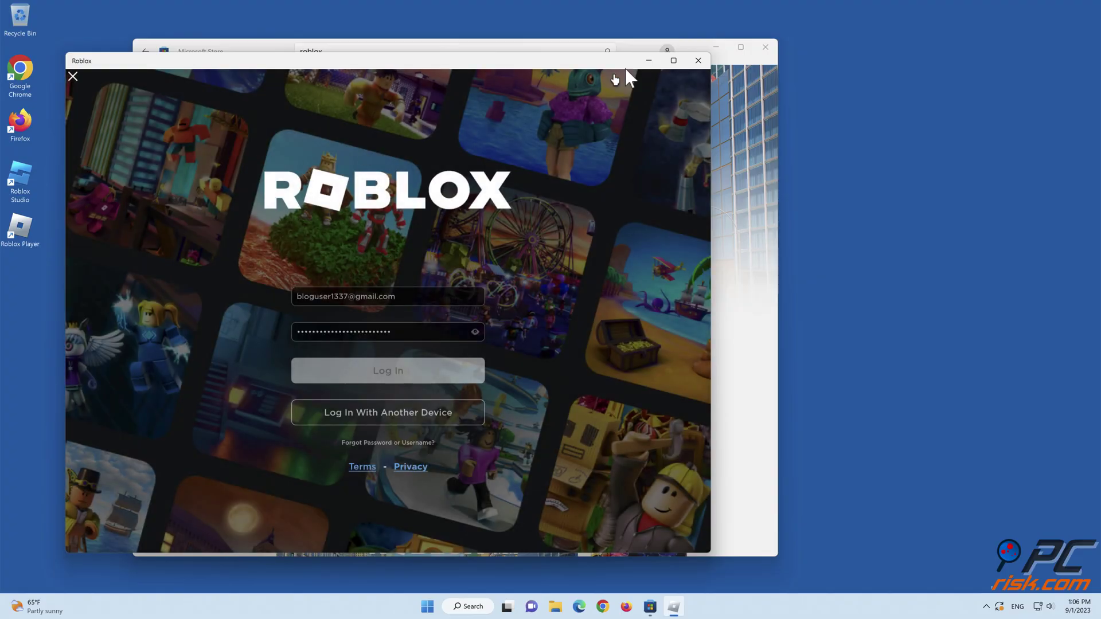
{"action": "left_click", "coordinate": [702, 60]}
{"action": "left_click", "coordinate": [765, 48]}
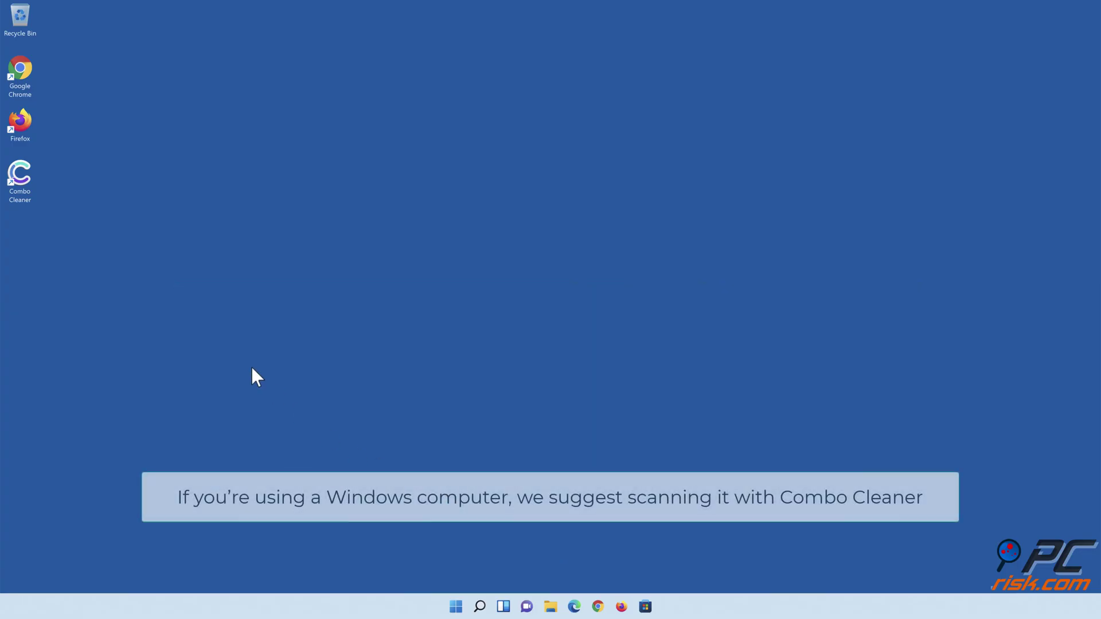
Step: Run a Combo Cleaner quick scan, quarantine all detected threats, and enable real-time anti-malware protection
{"action": "double_click", "coordinate": [29, 196]}
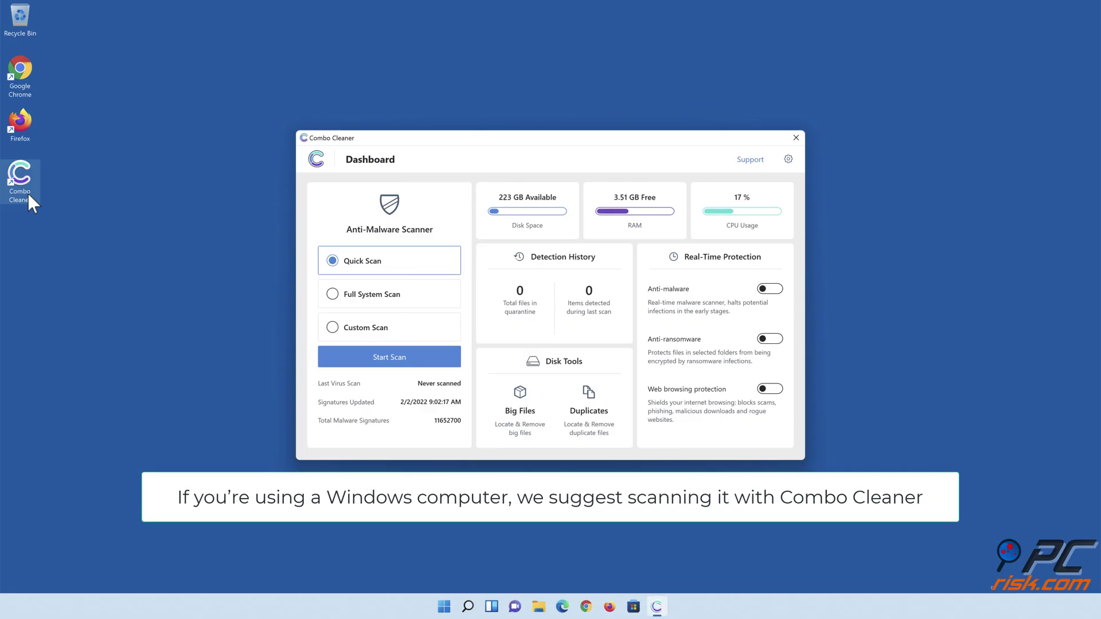
{"action": "left_click", "coordinate": [389, 362]}
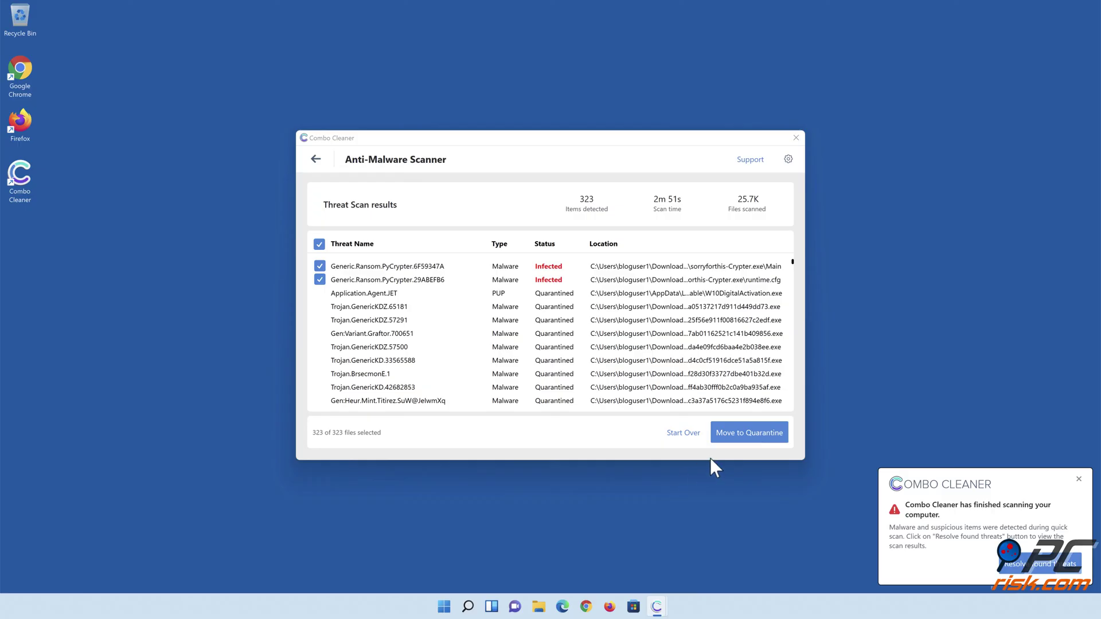
{"action": "left_click", "coordinate": [749, 441]}
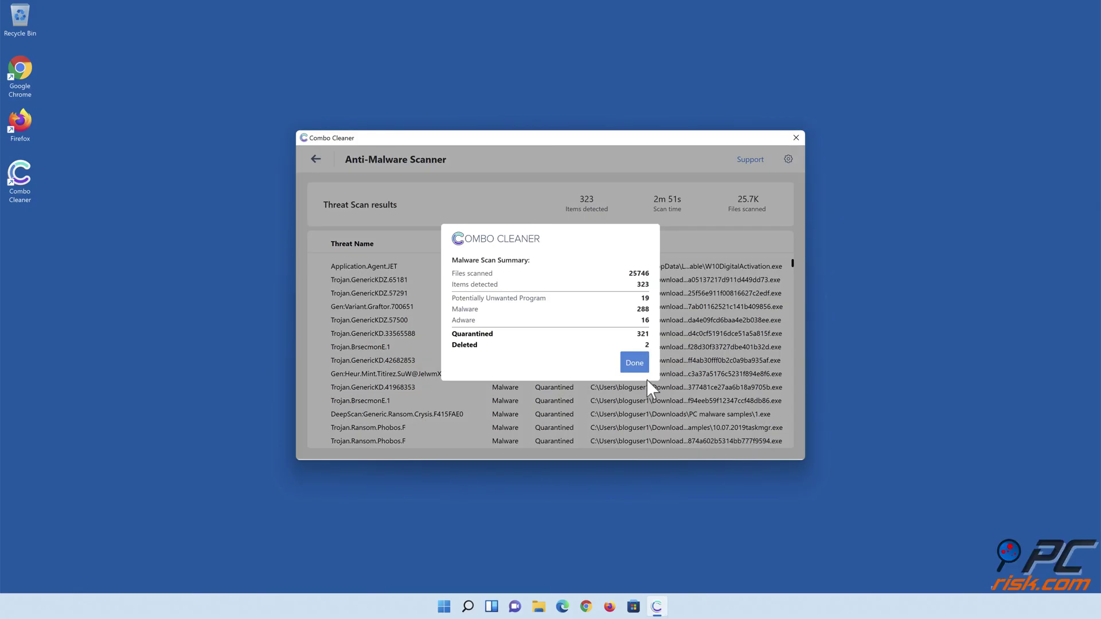
{"action": "left_click", "coordinate": [634, 370]}
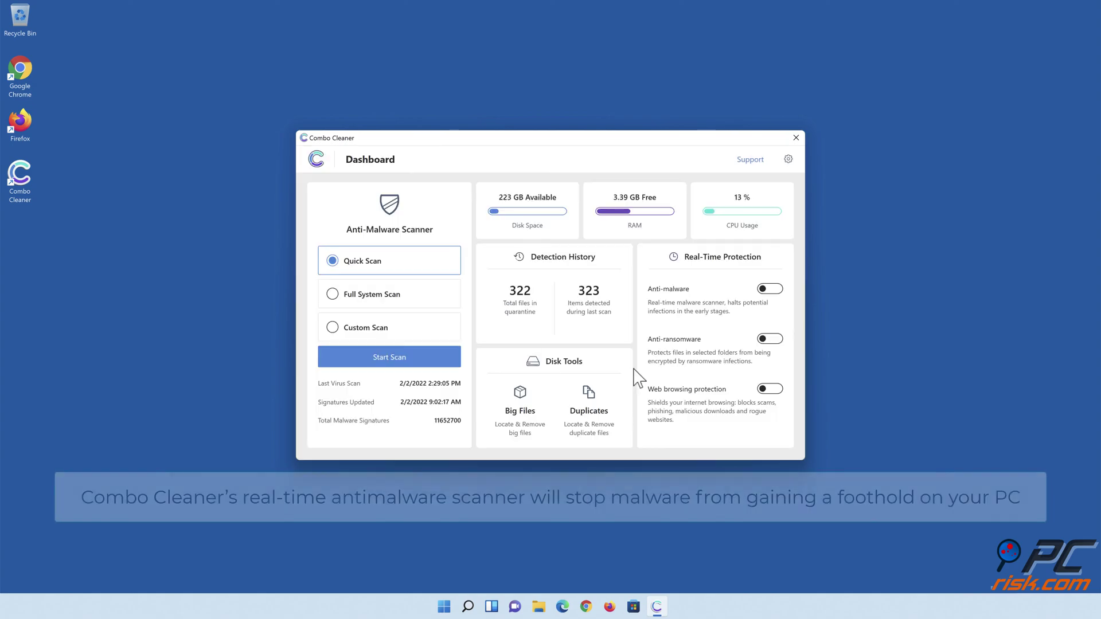
{"action": "left_click", "coordinate": [769, 294]}
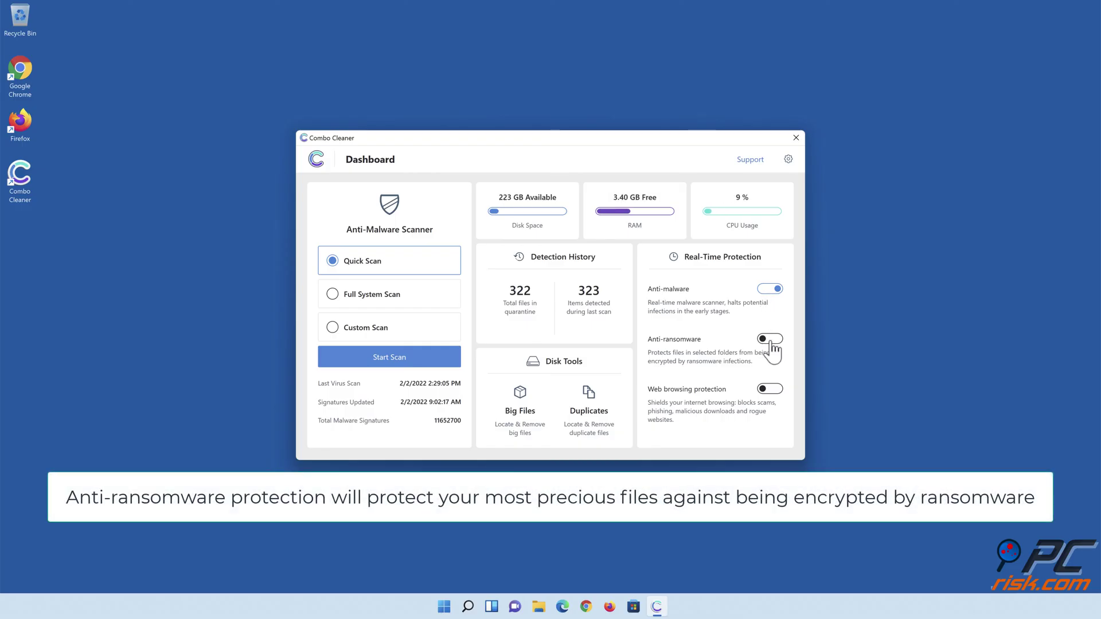
Step: Enable anti-ransomware protection and add the Libraries > Documents folder as a protected folder
{"action": "left_click", "coordinate": [769, 339]}
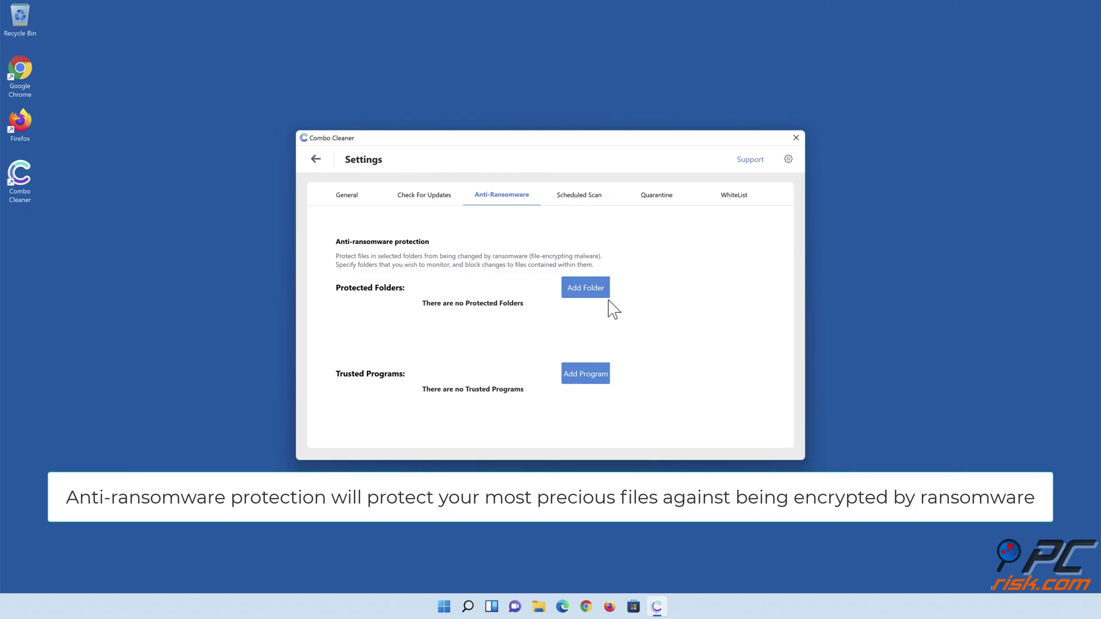
{"action": "left_click", "coordinate": [588, 293]}
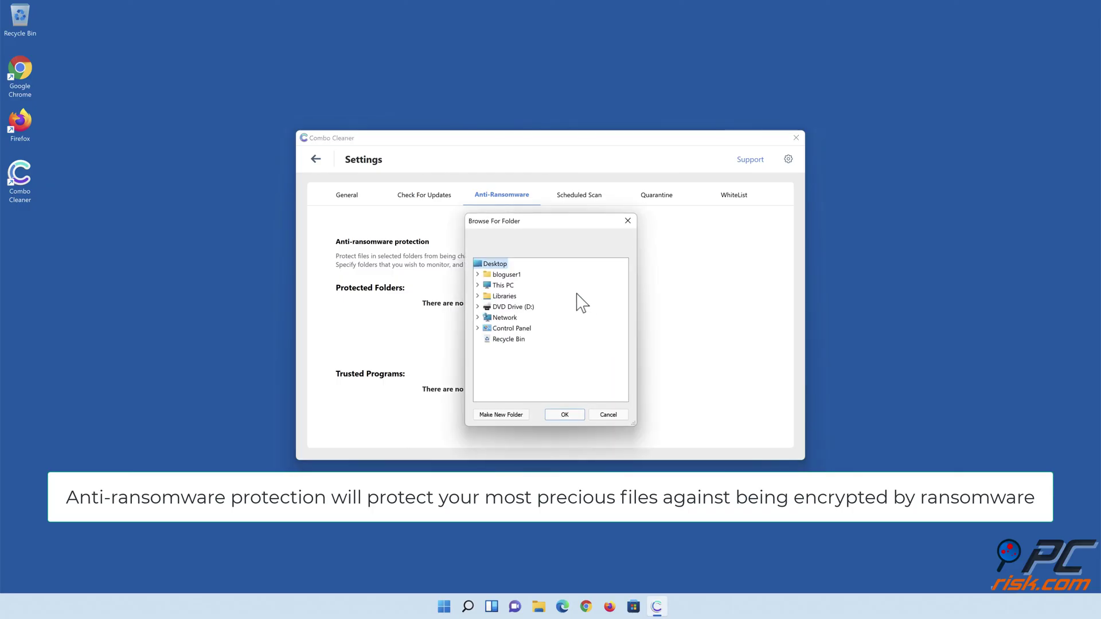
{"action": "left_click", "coordinate": [477, 296]}
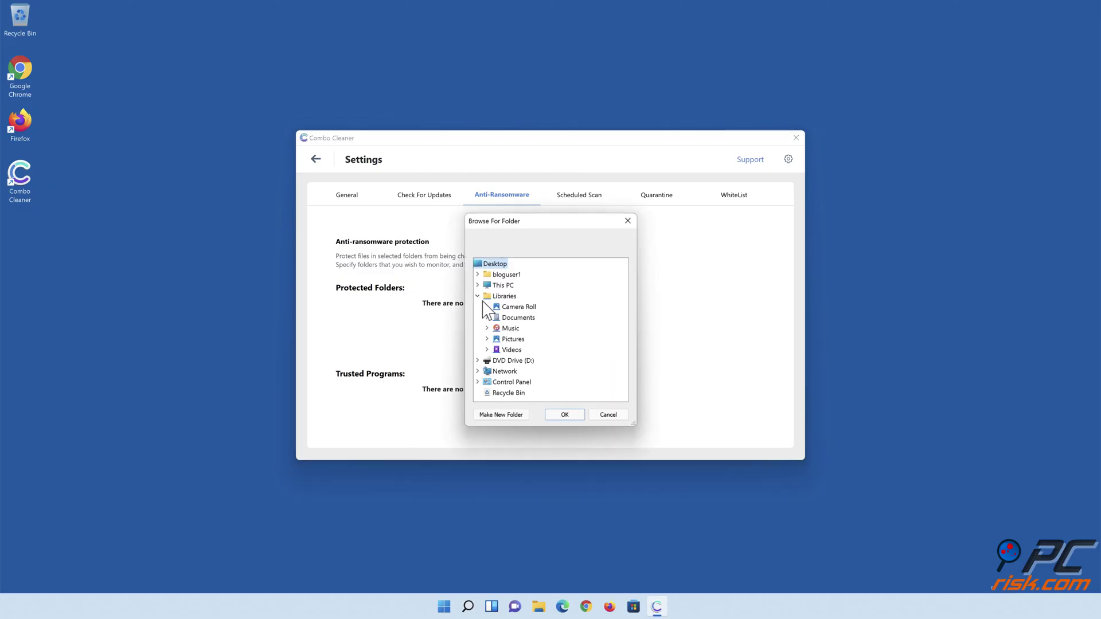
{"action": "left_click", "coordinate": [486, 318]}
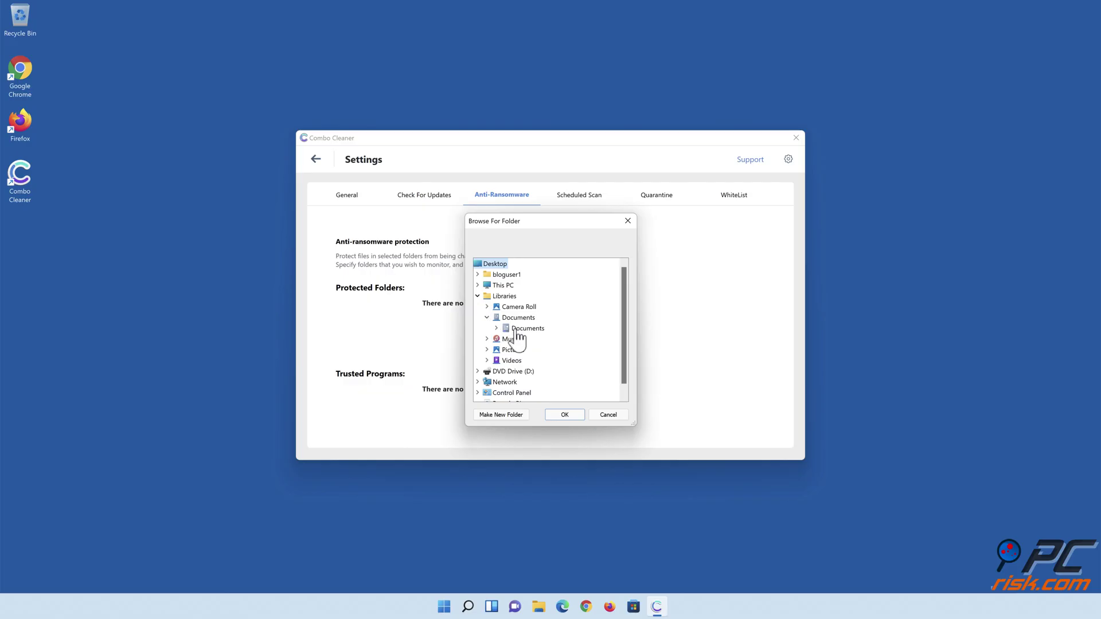
{"action": "left_click", "coordinate": [515, 328]}
{"action": "left_click", "coordinate": [564, 414]}
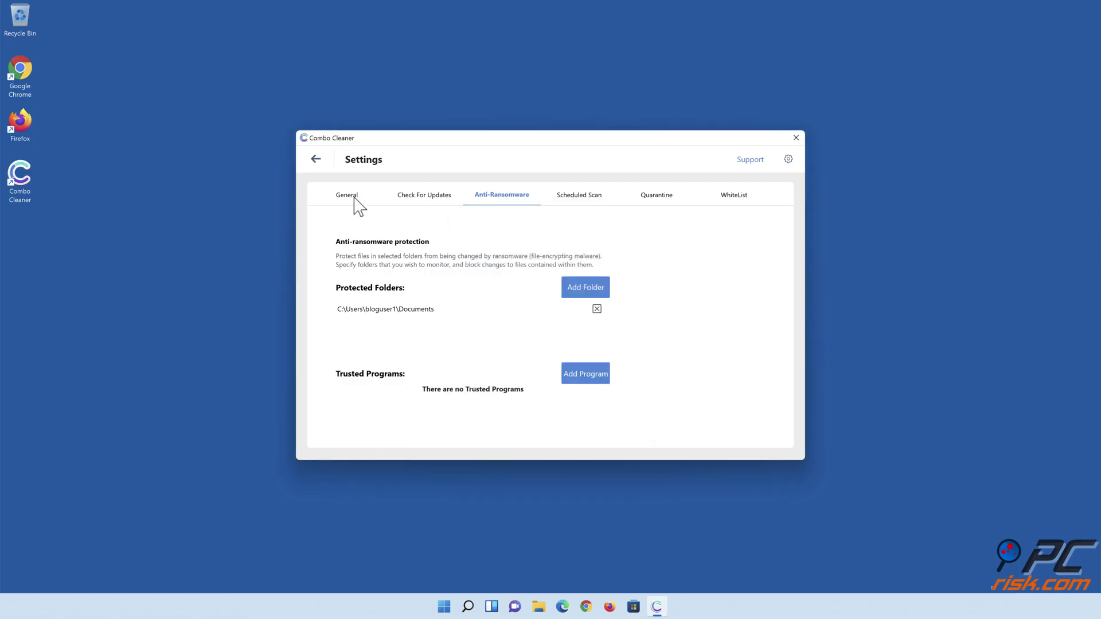
Step: Back on the Dashboard, enable web browsing protection and close Combo Cleaner
{"action": "left_click", "coordinate": [319, 161]}
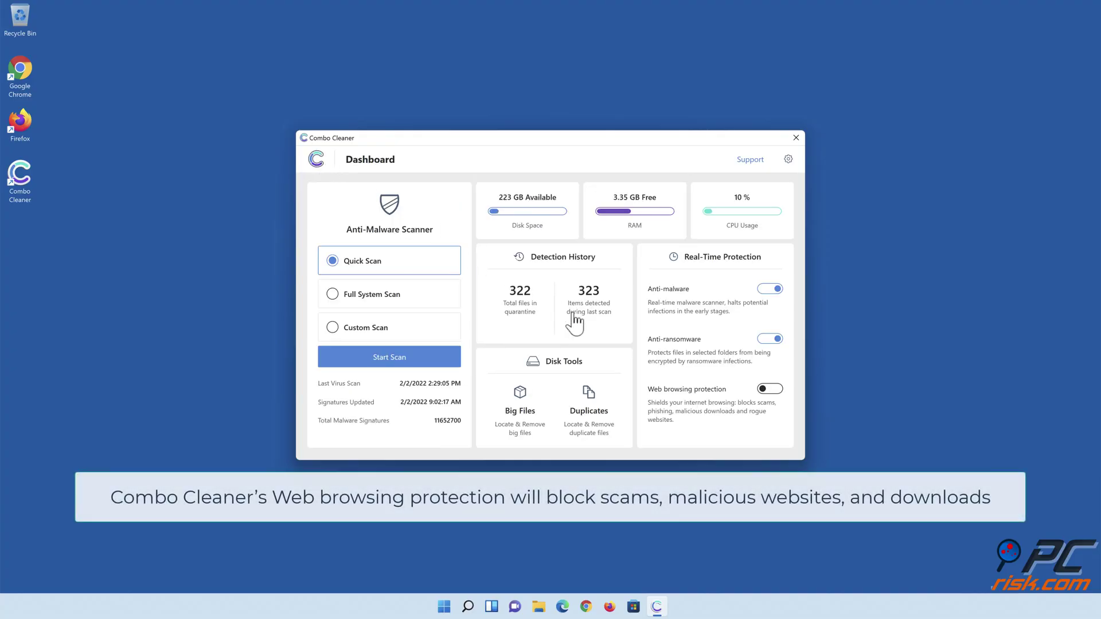
{"action": "left_click", "coordinate": [769, 396]}
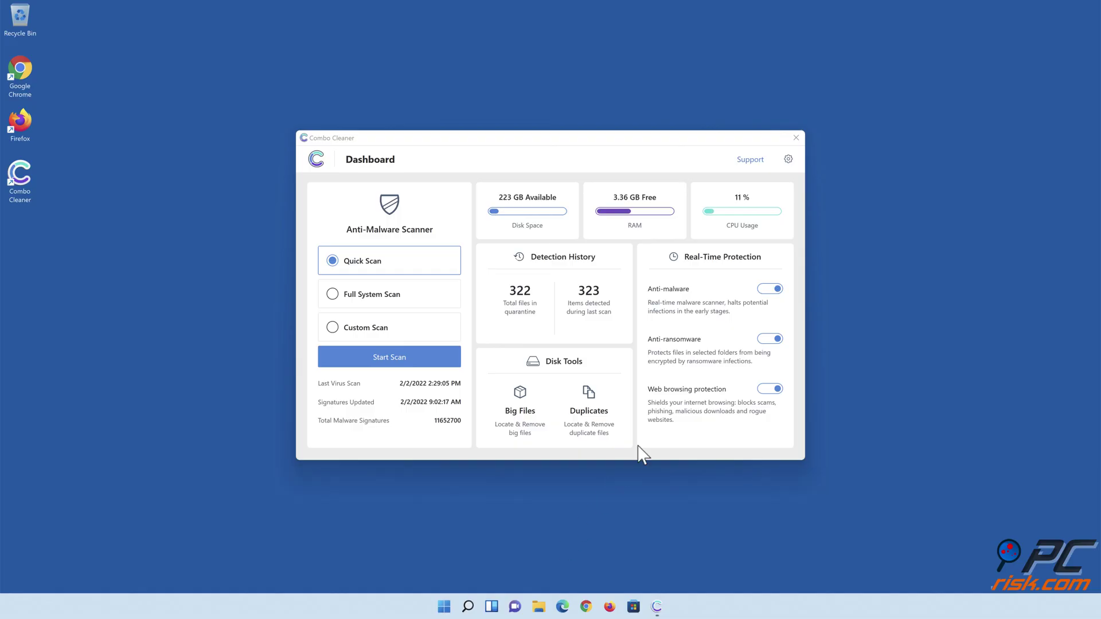
{"action": "left_click", "coordinate": [796, 138]}
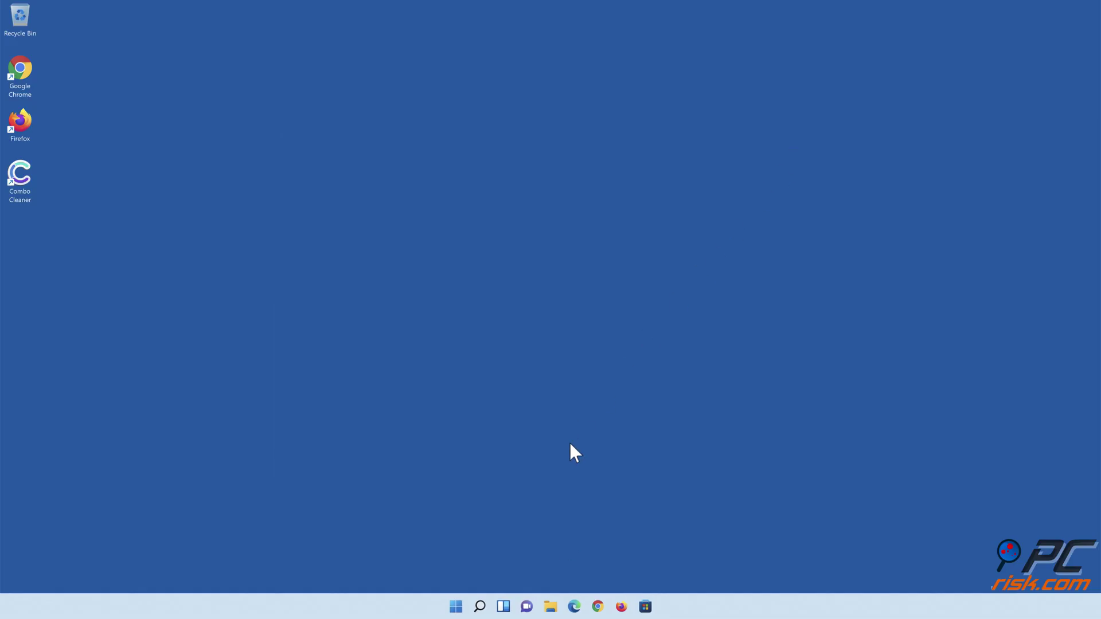